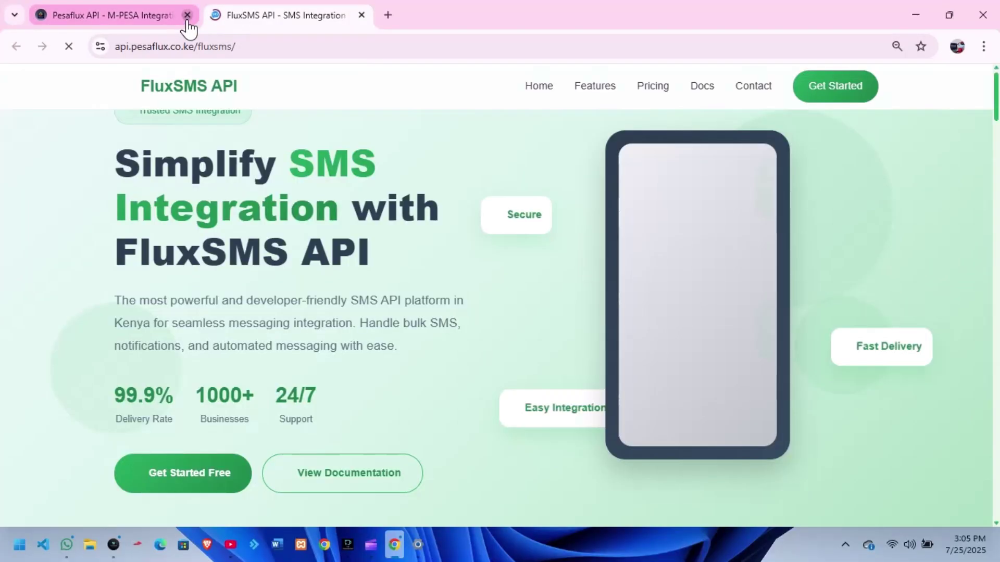
Close the Pesaflux tab and switch the FluxSMS landing page to full screen.
left_click(187, 15)
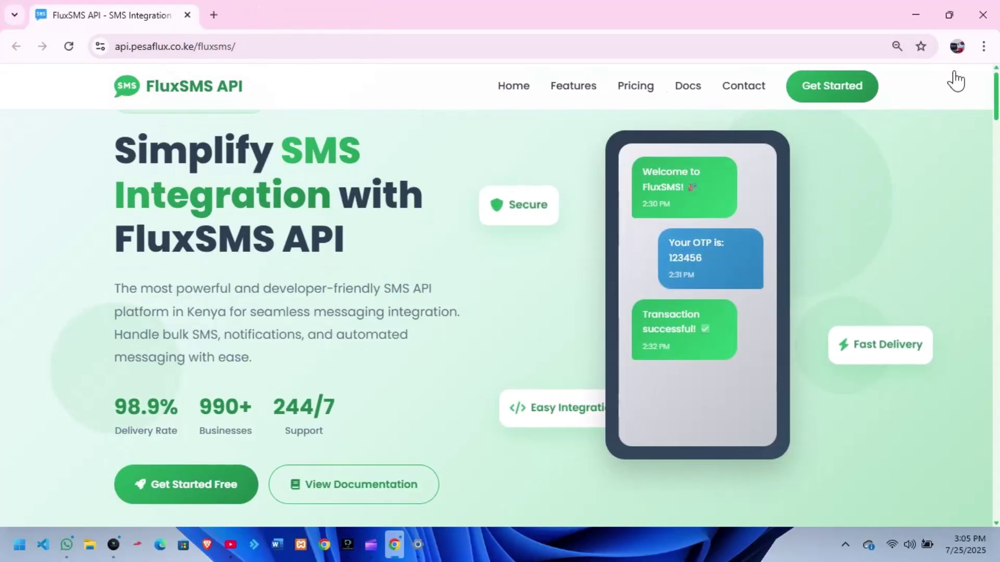
left_click(983, 46)
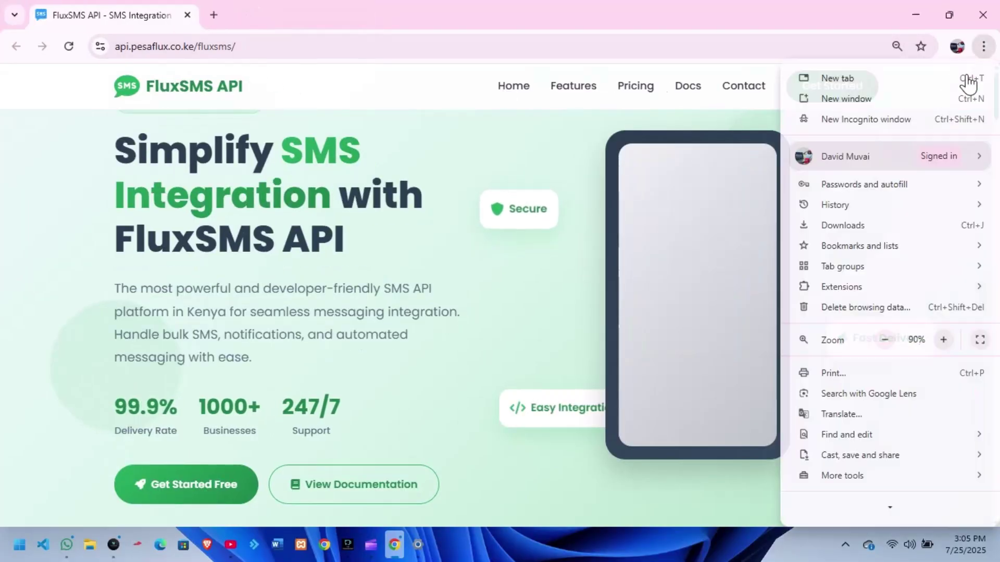
left_click(979, 339)
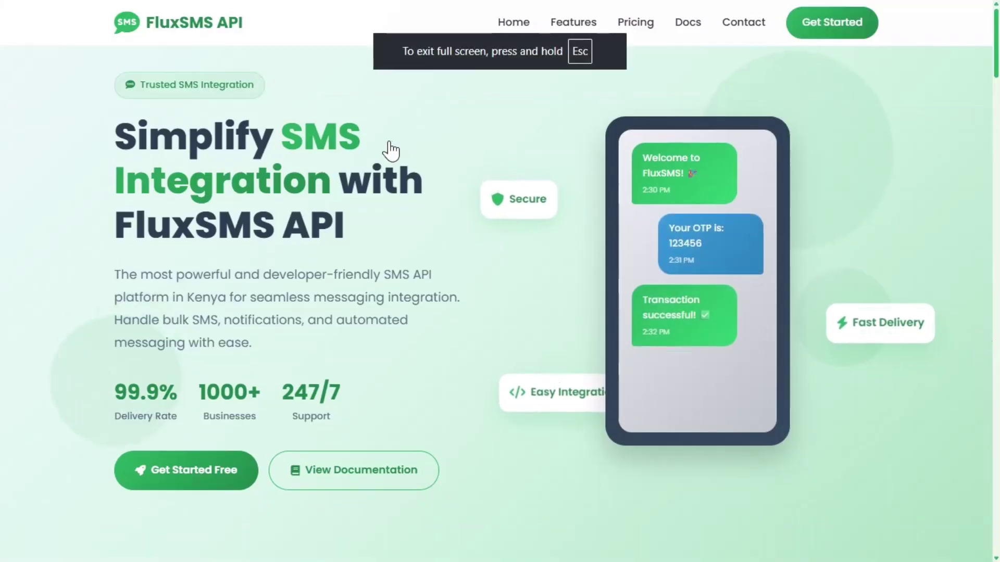
Scroll through the landing page's hero, 'Why Choose', three-step setup and SMS solution sections.
scroll(695, 184, "down", 1)
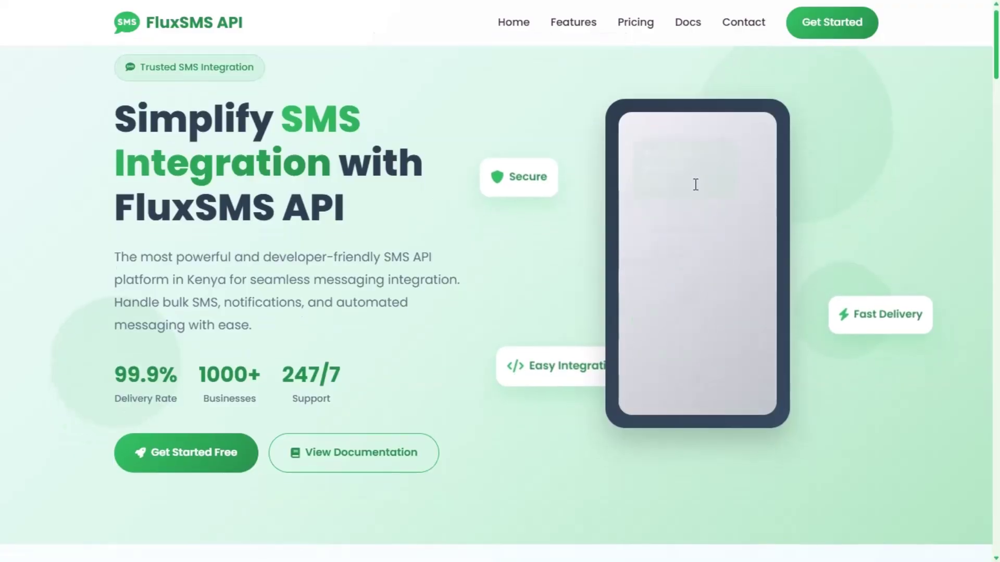
scroll(721, 196, "down", 2)
scroll(778, 230, "down", 2)
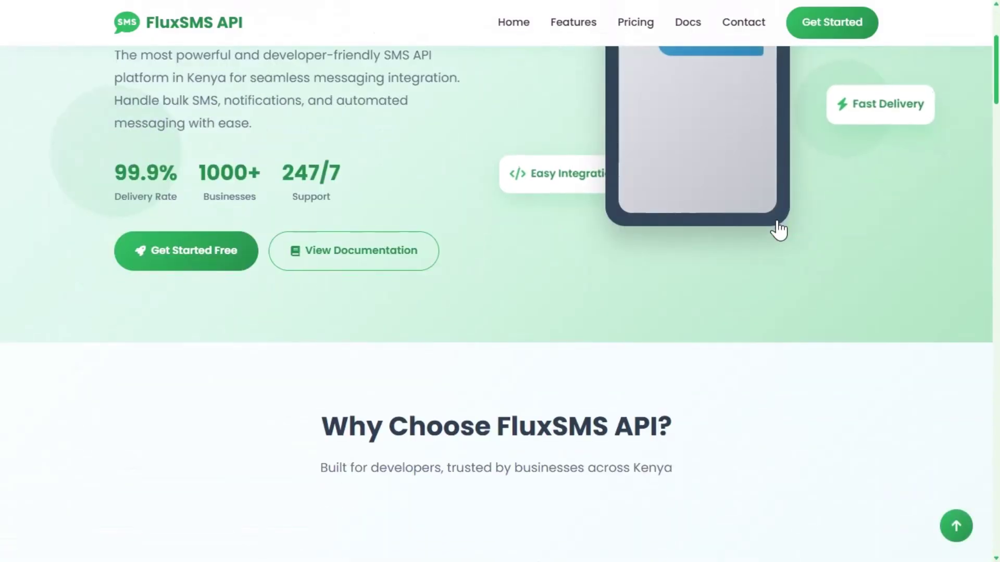
scroll(779, 229, "down", 10)
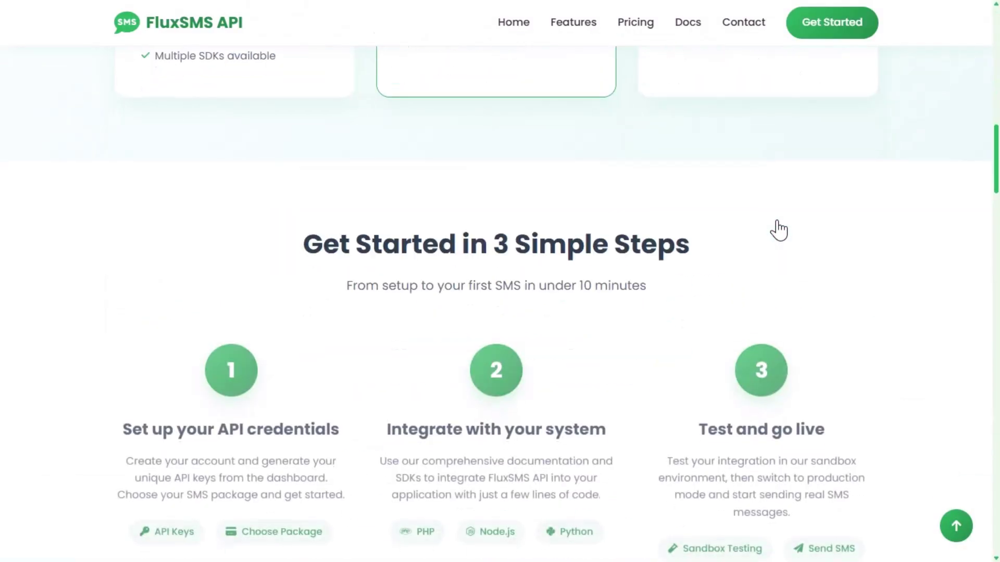
scroll(779, 230, "down", 7)
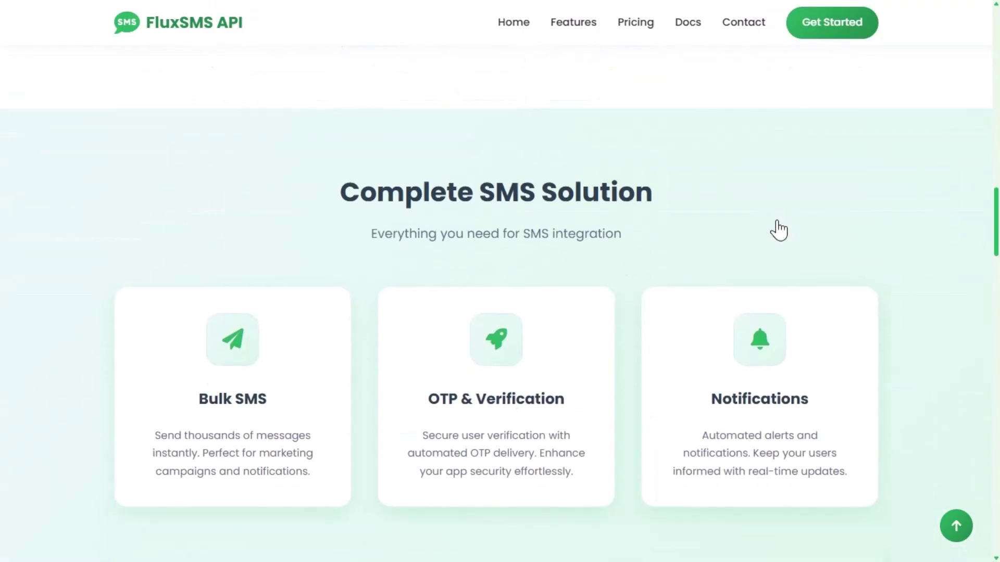
scroll(779, 230, "up", 10)
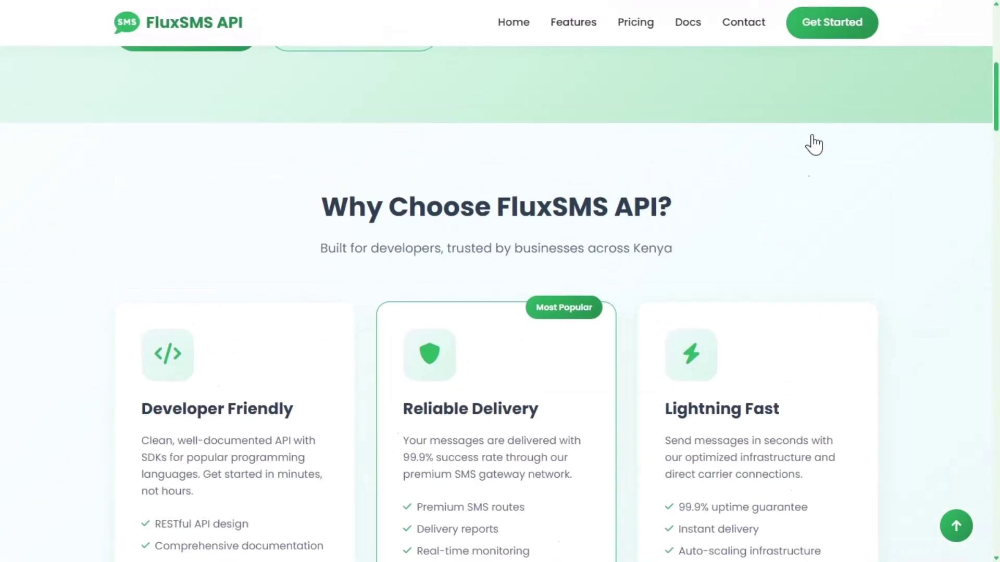
Go from the sign-in page to the registration form and try its name and email fields.
left_click(832, 23)
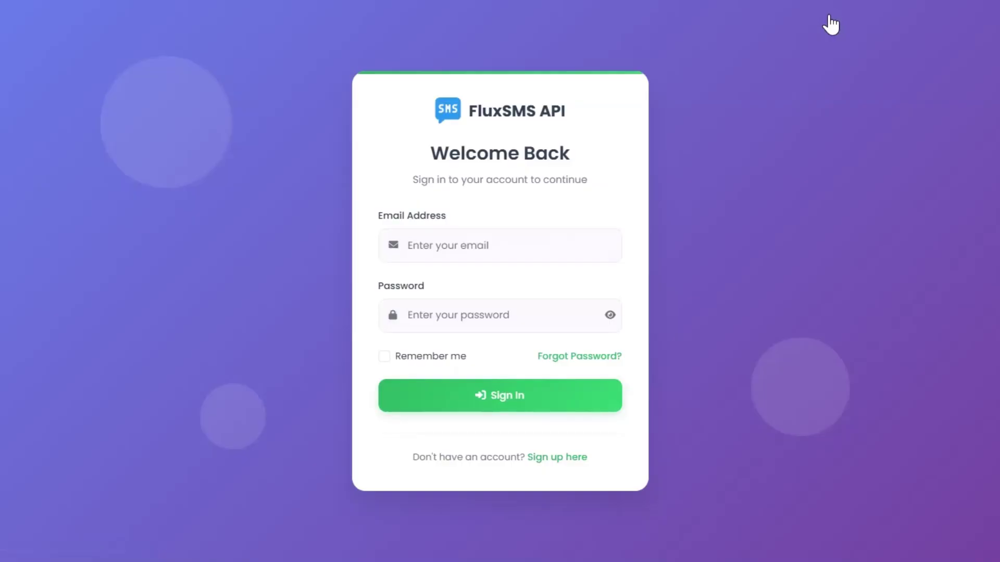
left_click(561, 458)
left_click(428, 188)
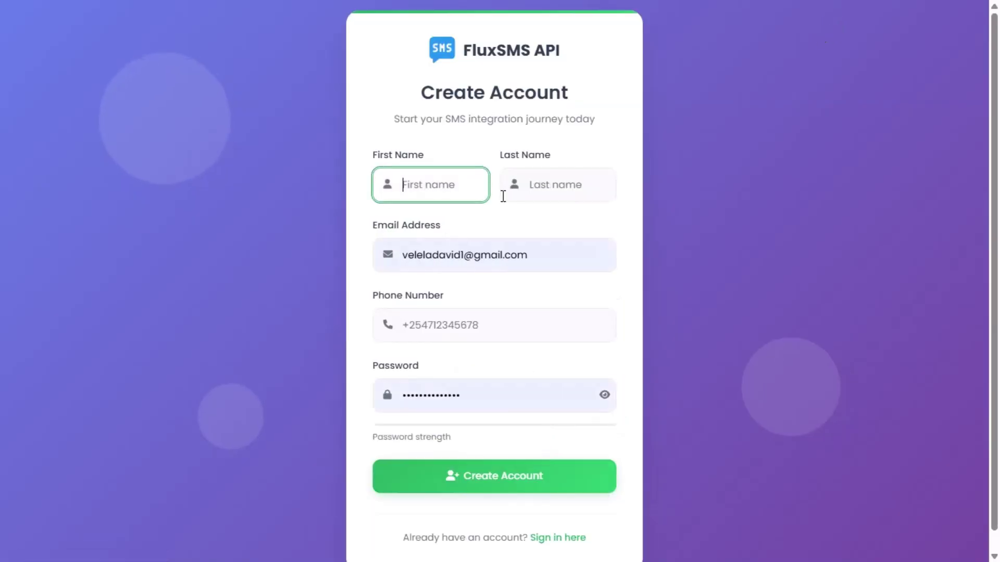
left_click(503, 197)
left_click(590, 253)
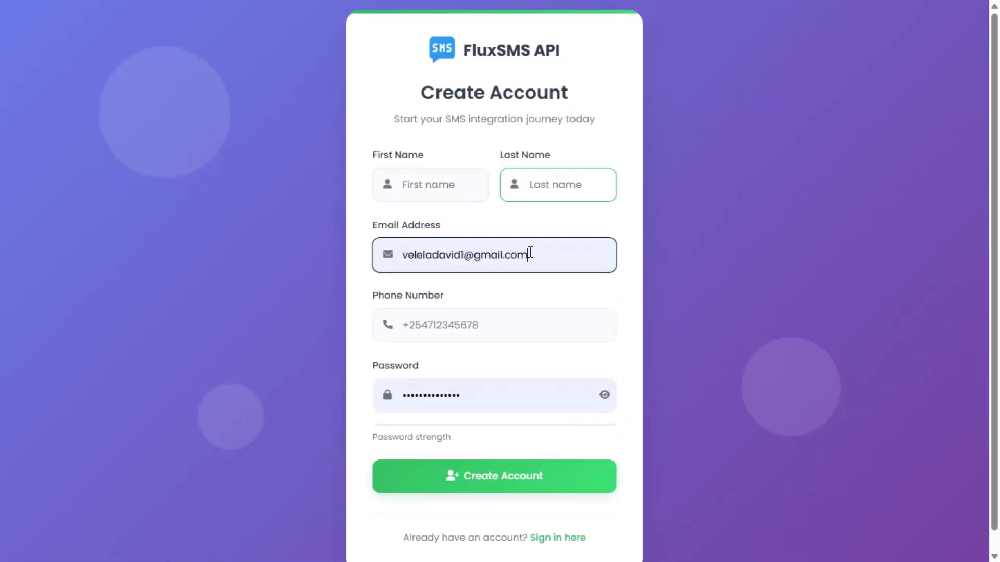
left_click(351, 323)
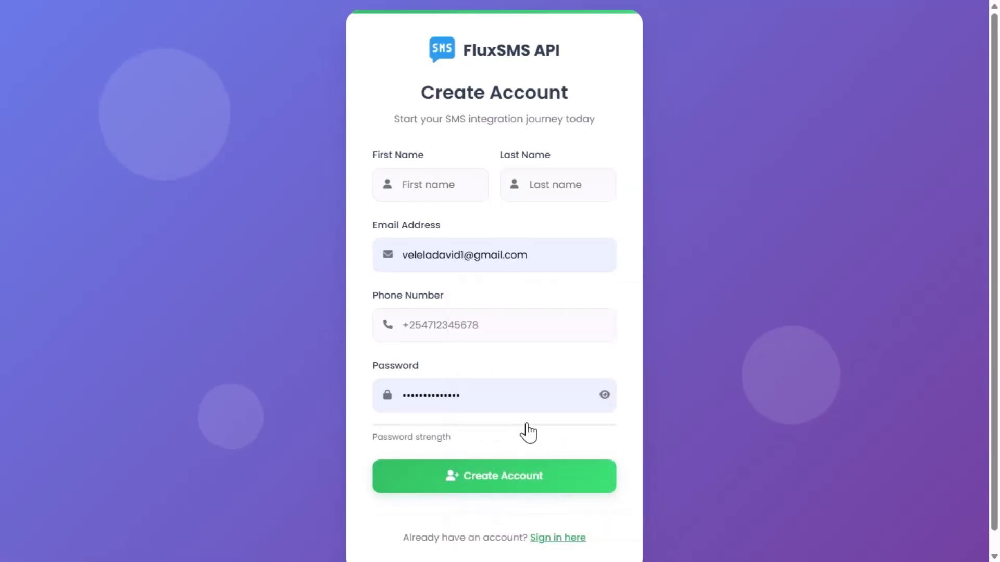
Return to Sign in and log in with a saved autofill account.
left_click(523, 401)
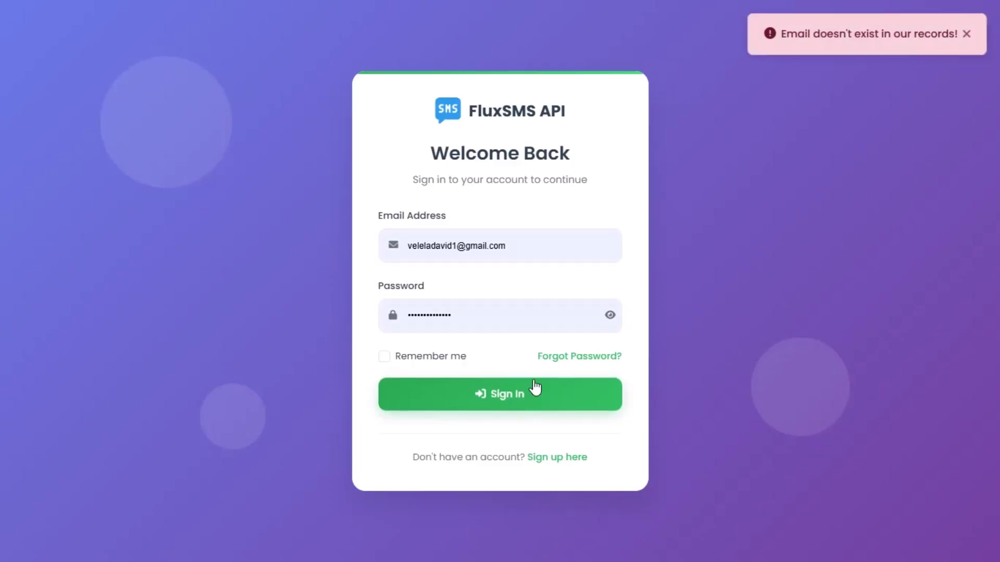
left_click(522, 245)
left_click(542, 459)
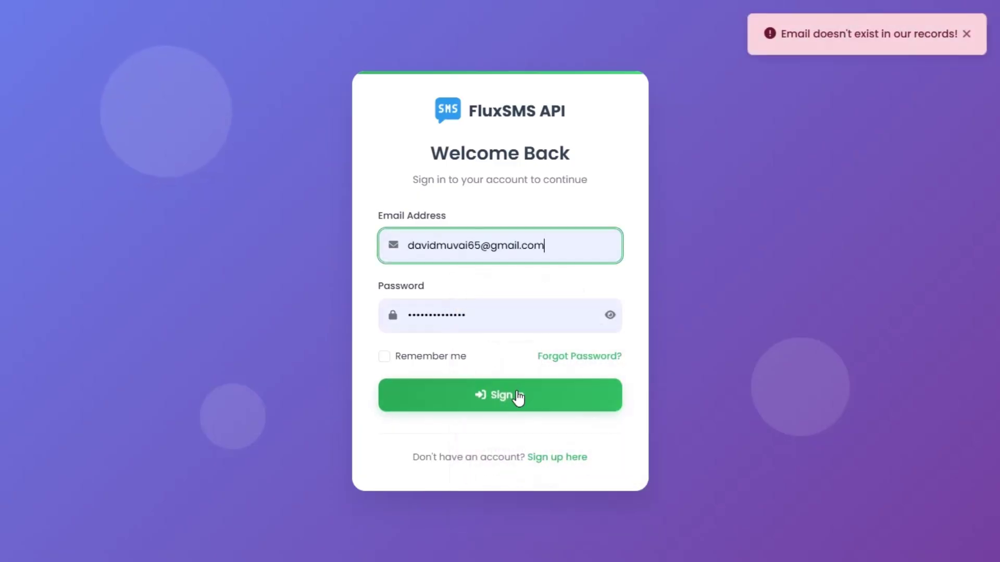
left_click(518, 397)
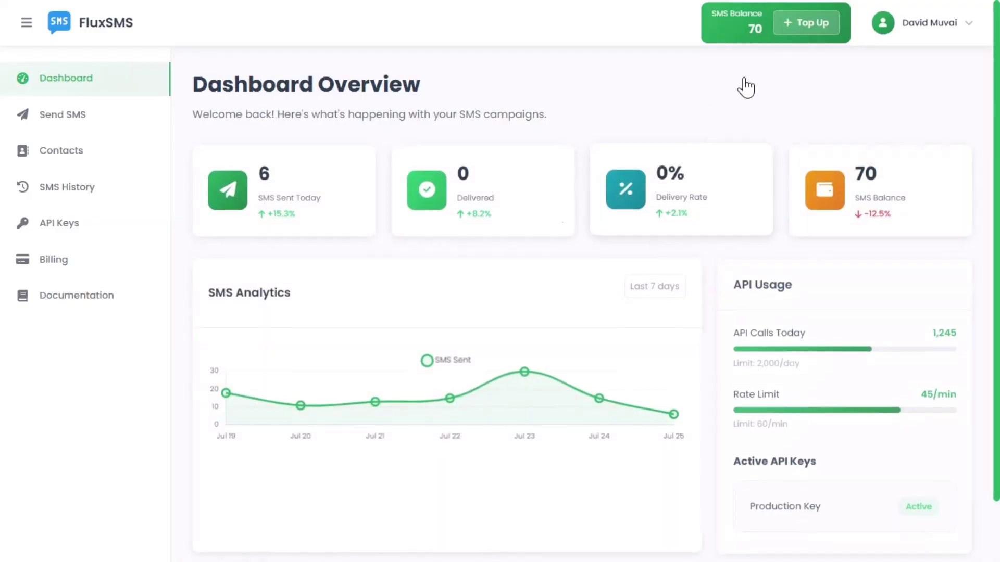
left_click(807, 25)
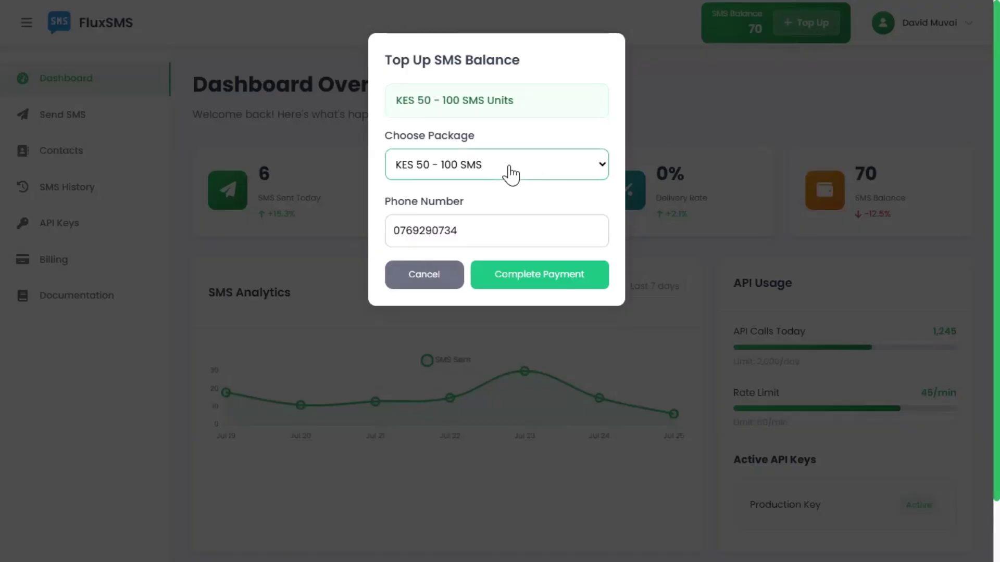
left_click(510, 175)
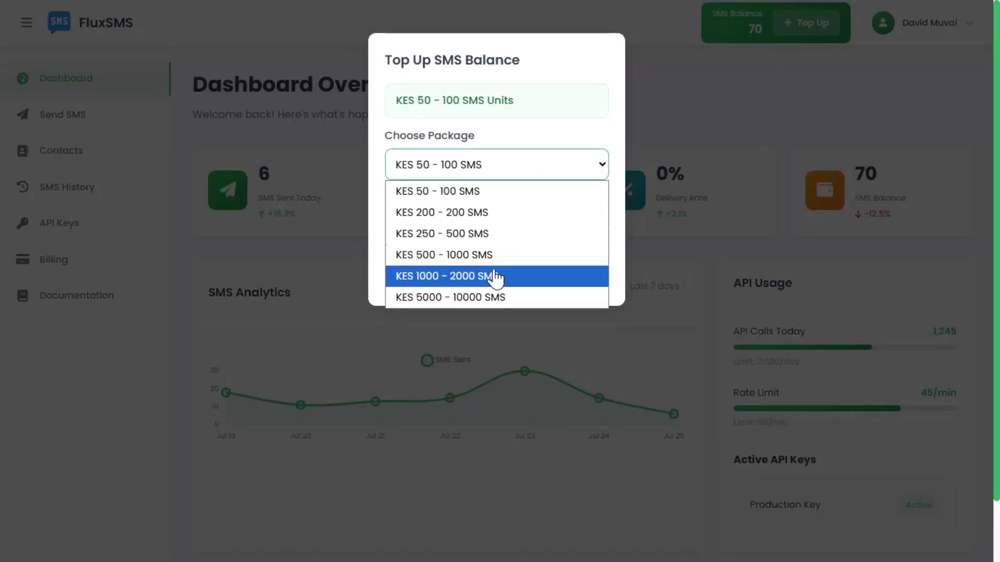
left_click(528, 136)
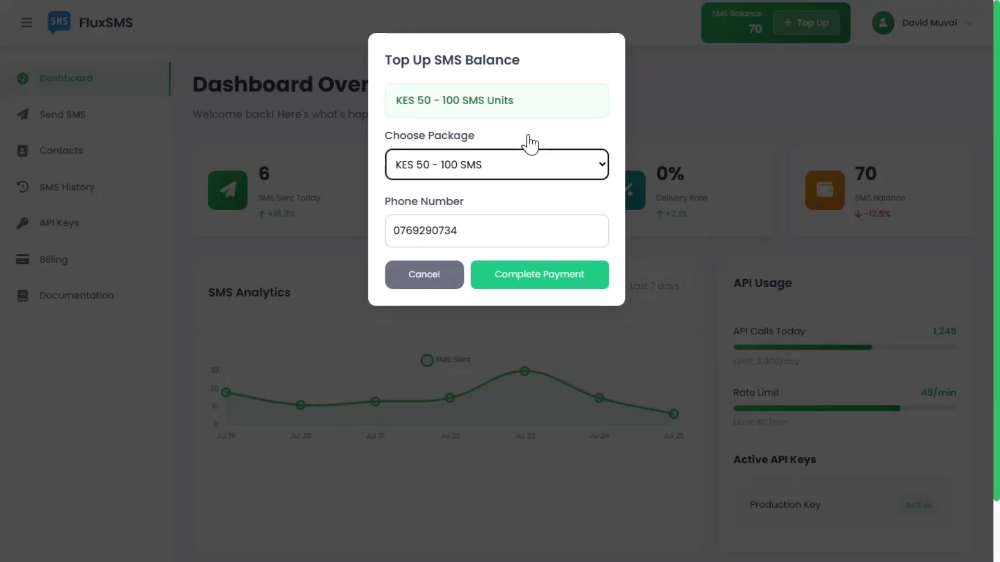
left_click(440, 290)
left_click(440, 291)
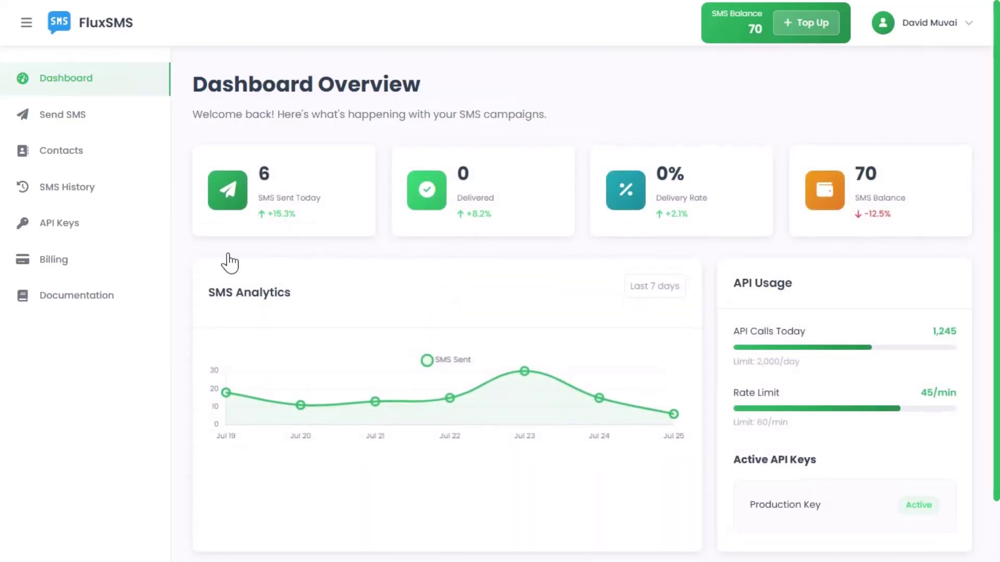
Visit the API Keys page and cancel generating a new API key.
left_click(87, 229)
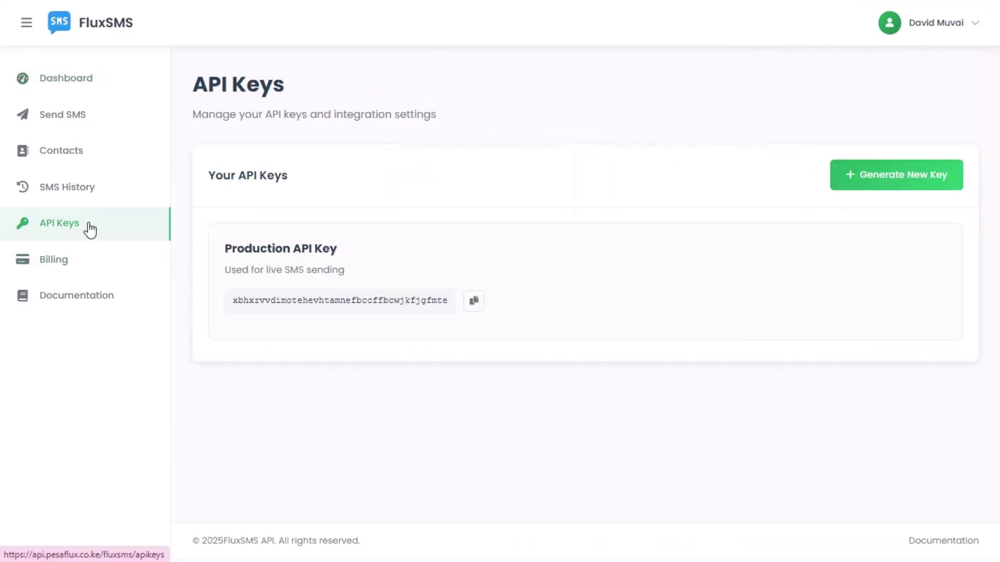
left_click(833, 191)
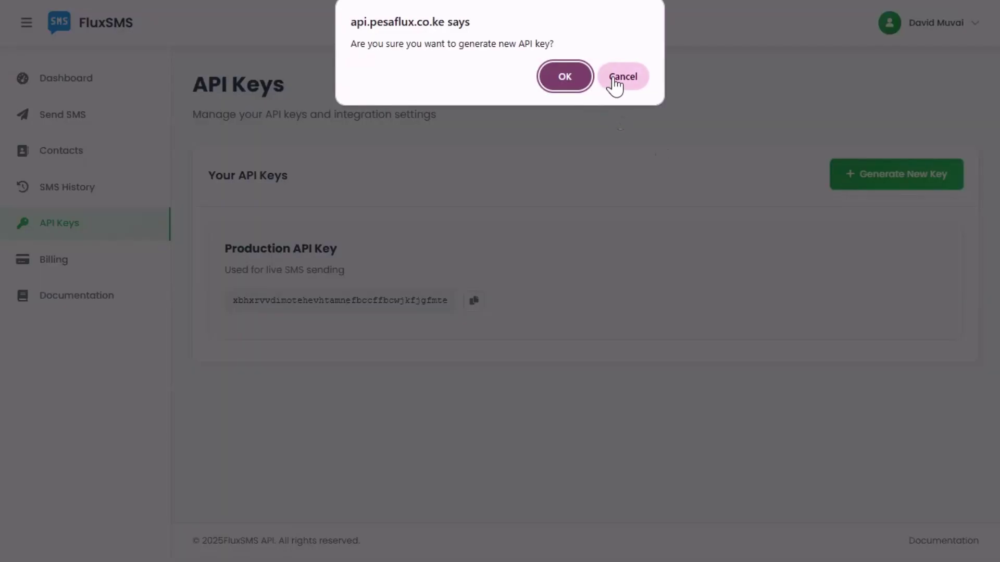
left_click(614, 78)
Return to the Dashboard Overview, clear the stray text selection and scroll to the footer and back.
left_click(92, 98)
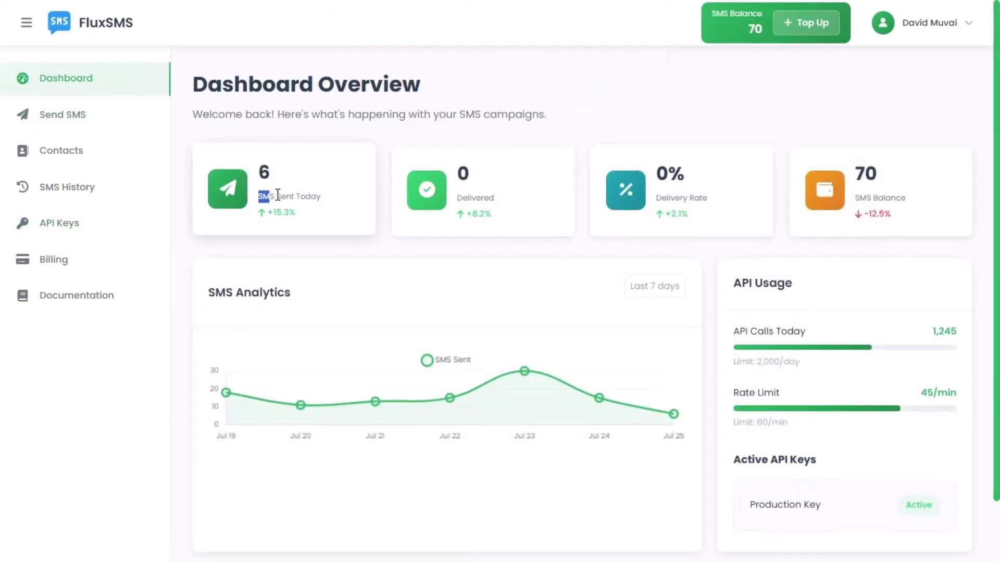
left_click(332, 202)
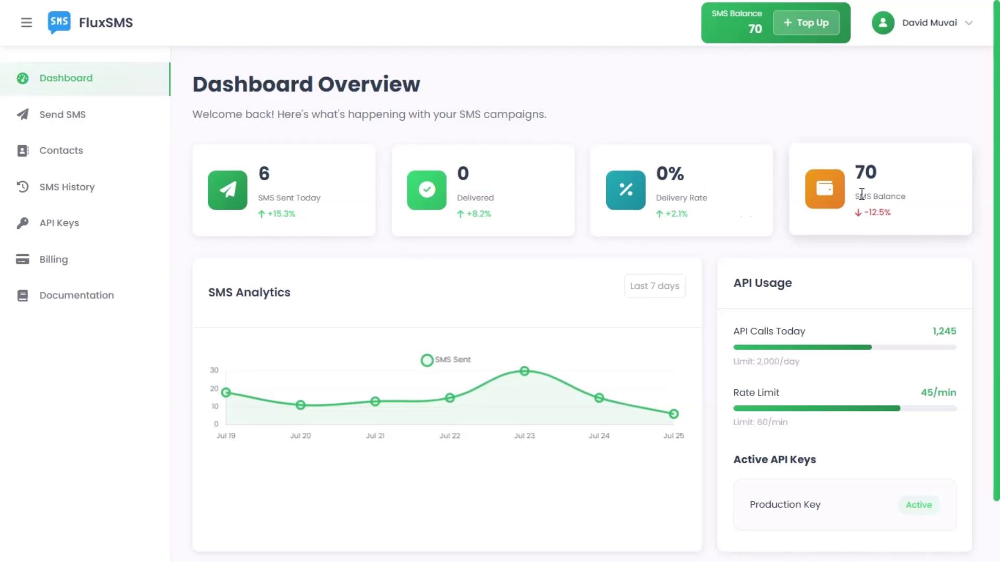
scroll(671, 258, "down", 2)
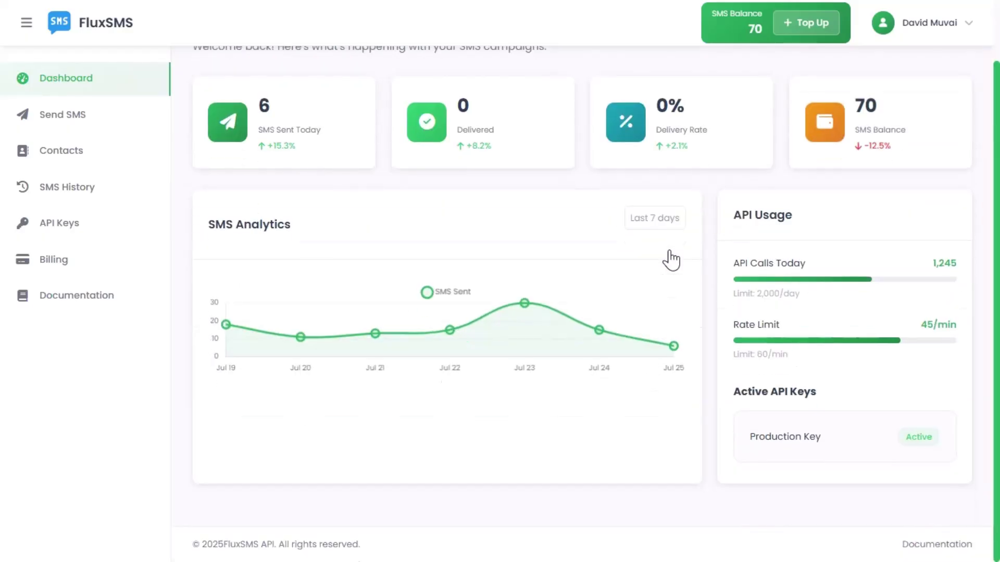
scroll(671, 258, "up", 2)
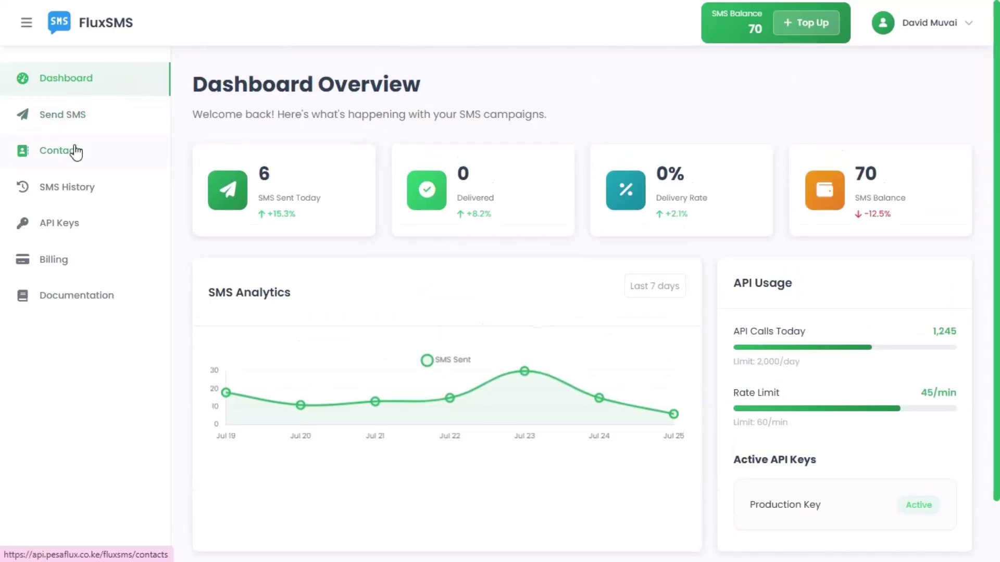
Pass through Contacts to the Send SMS form and set Message Type to Bulk via CSV.
left_click(76, 151)
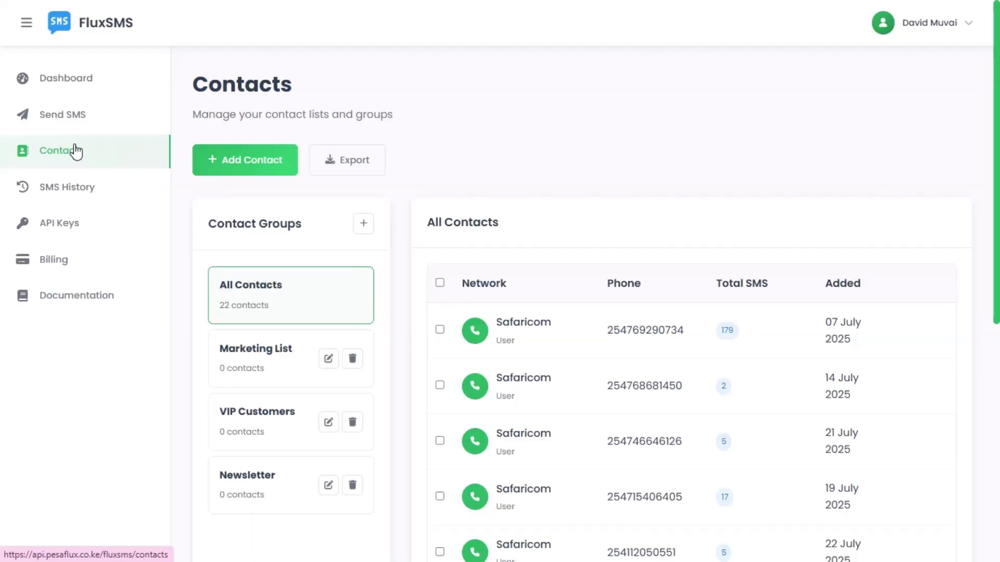
left_click(69, 121)
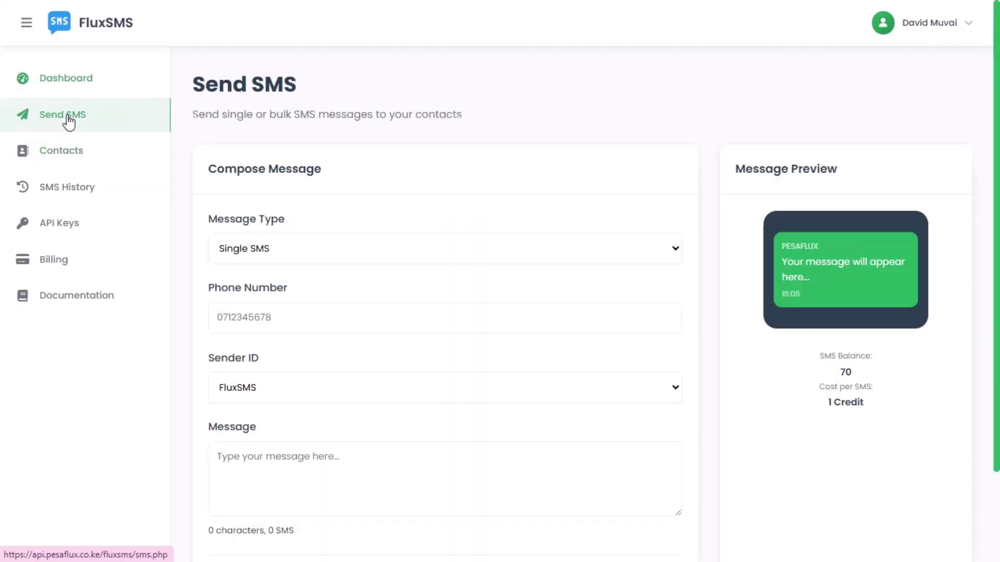
left_click(402, 249)
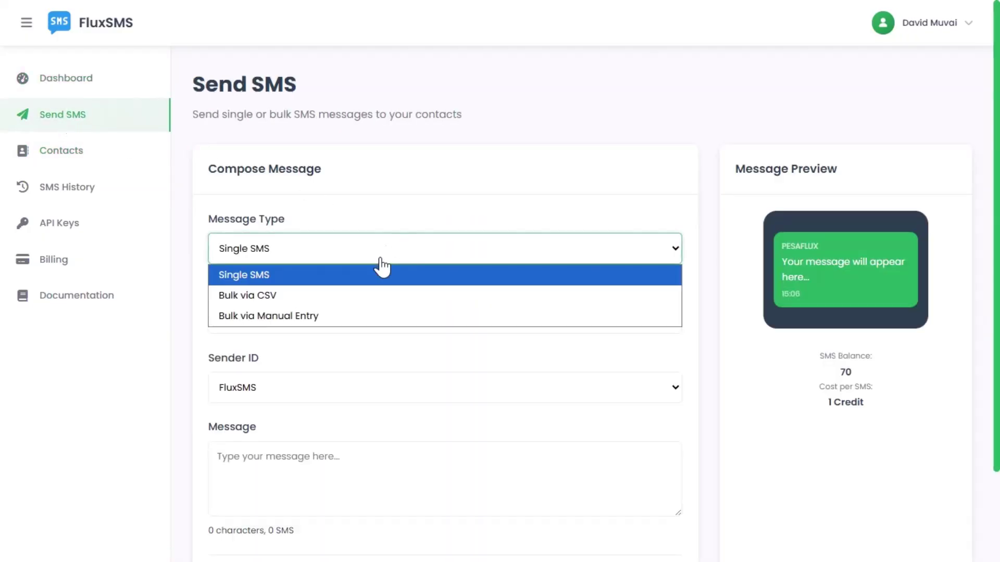
left_click(338, 316)
scroll(283, 312, "down", 2)
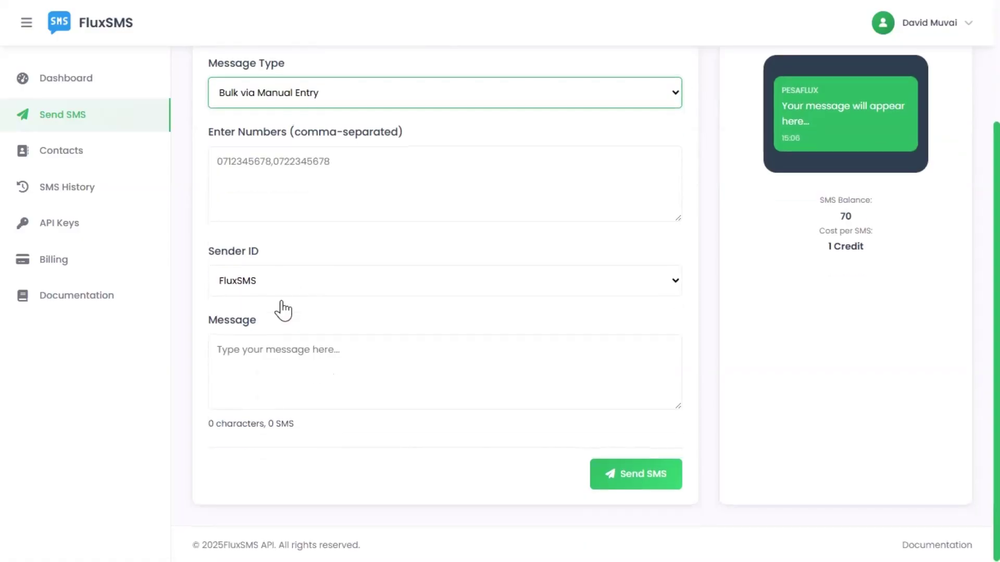
scroll(283, 310, "up", 2)
left_click(284, 258)
left_click(267, 304)
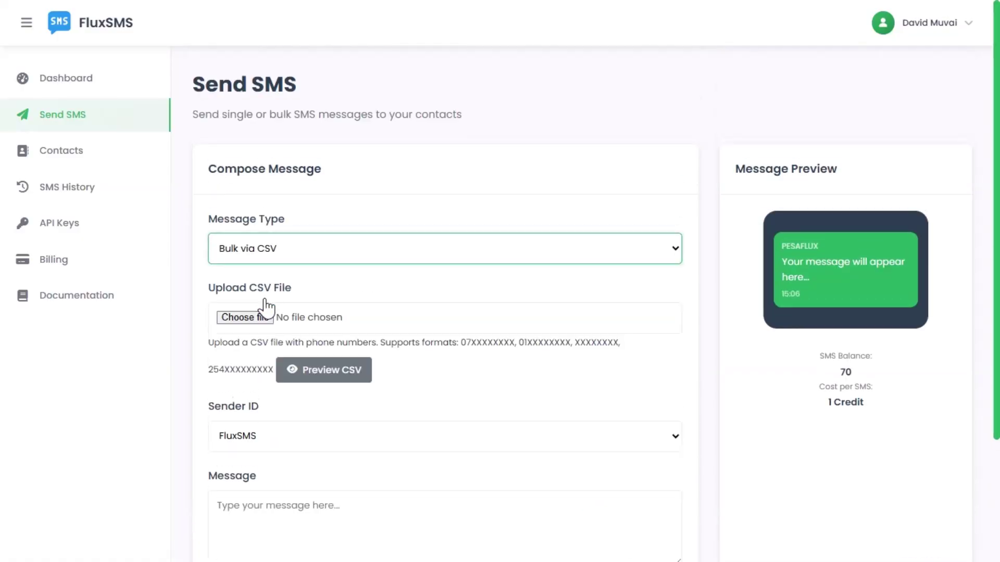
Cancel the CSV file chooser and keep FluxSMS as the Sender ID.
left_click(262, 319)
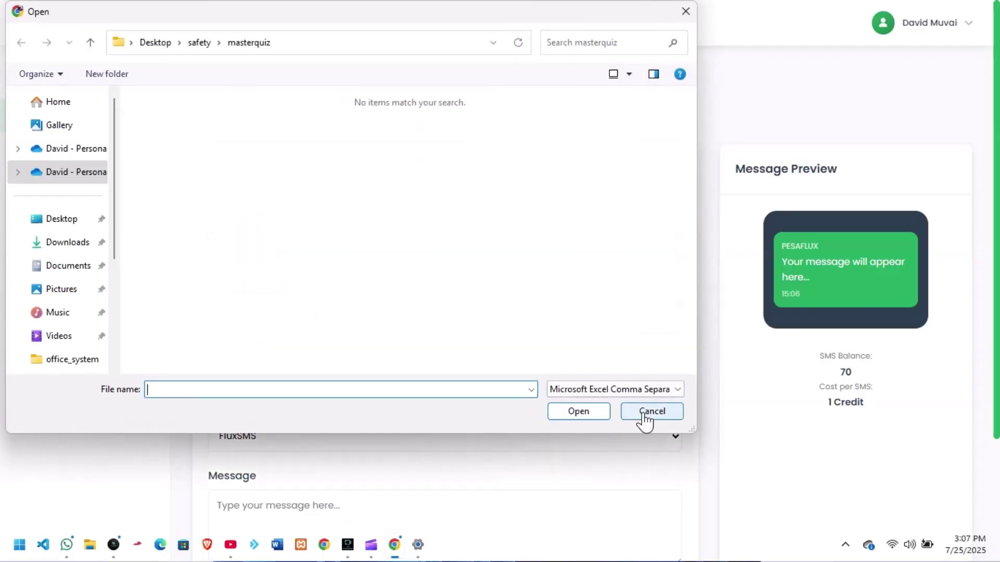
left_click(645, 412)
scroll(435, 341, "down", 3)
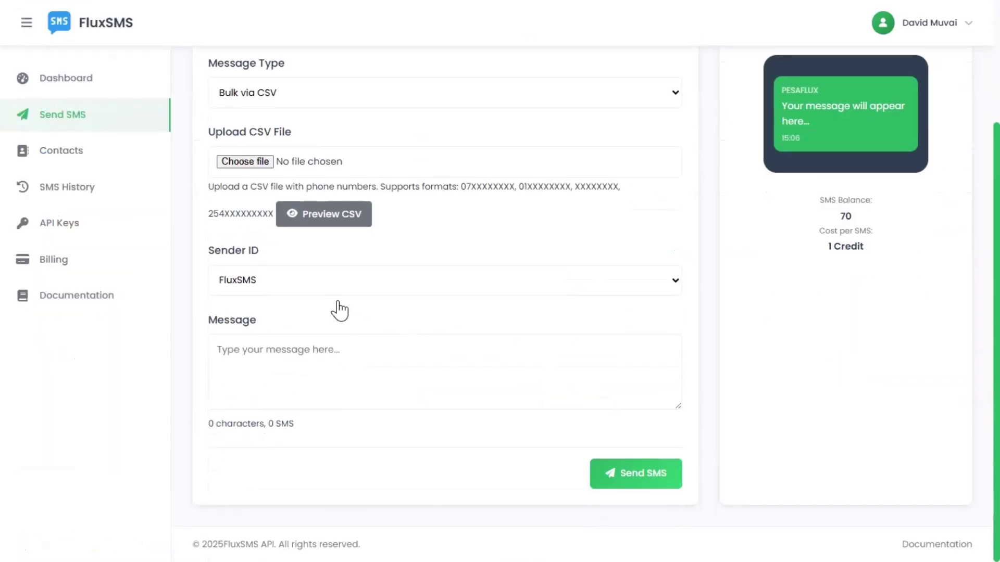
left_click(326, 285)
left_click(299, 309)
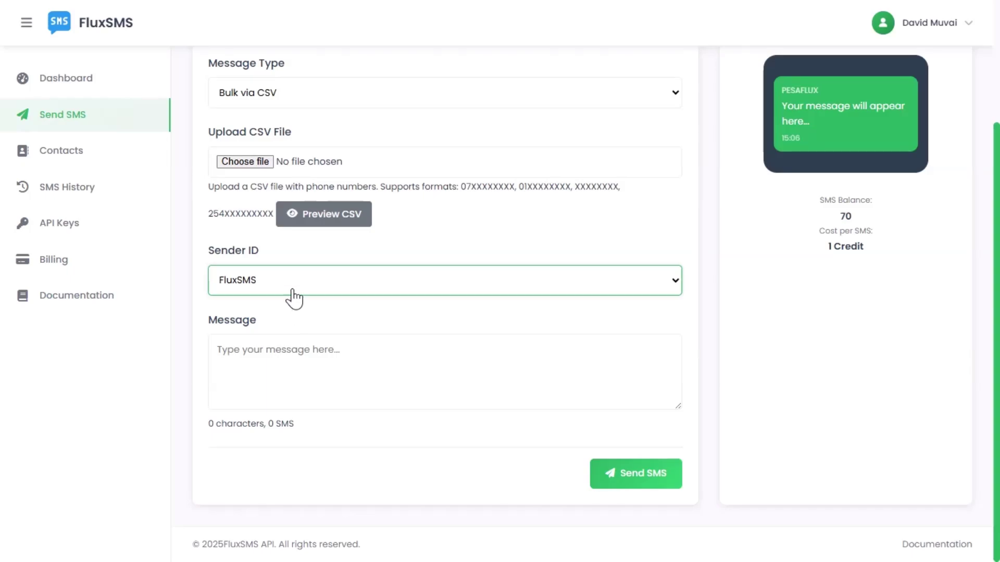
left_click(292, 296)
left_click(290, 307)
Write the message 'hello' and submit it with Send SMS.
left_click(288, 351)
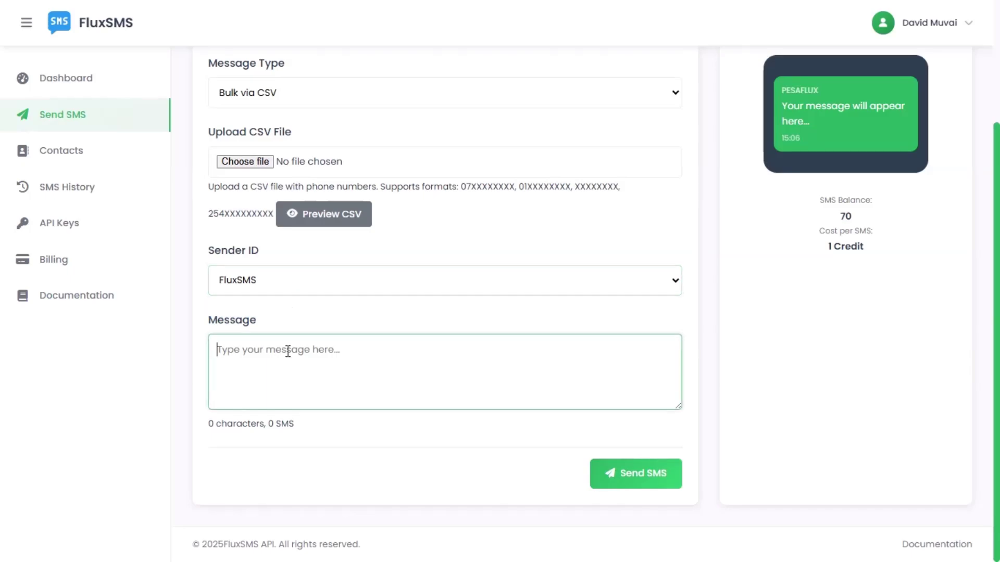
type("hello")
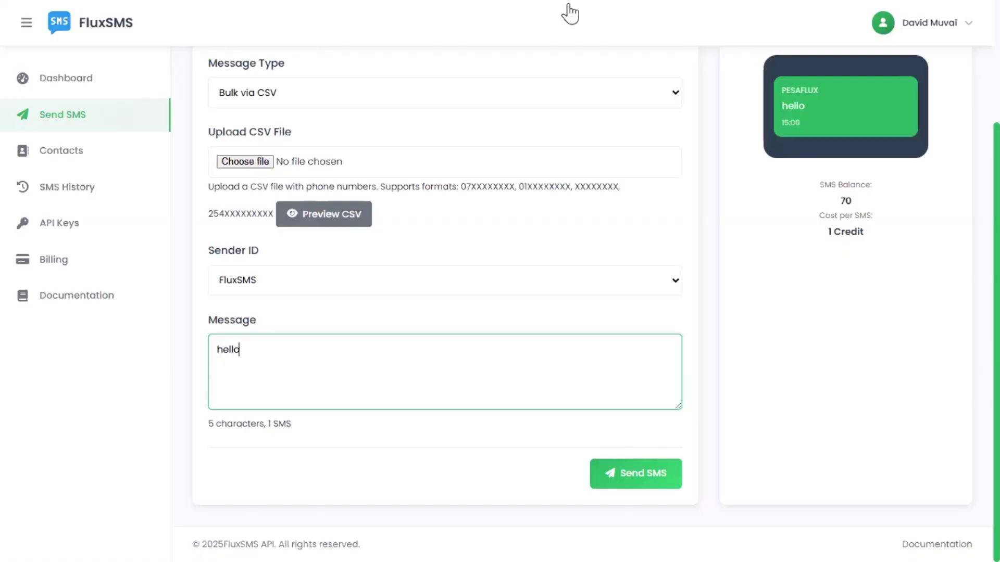
left_click(641, 466)
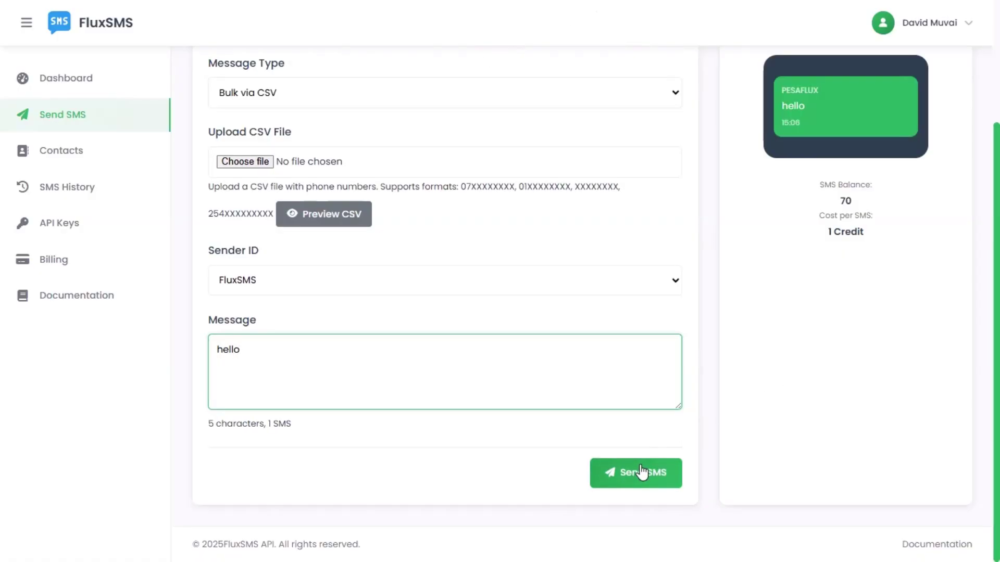
scroll(500, 315, "up", 3)
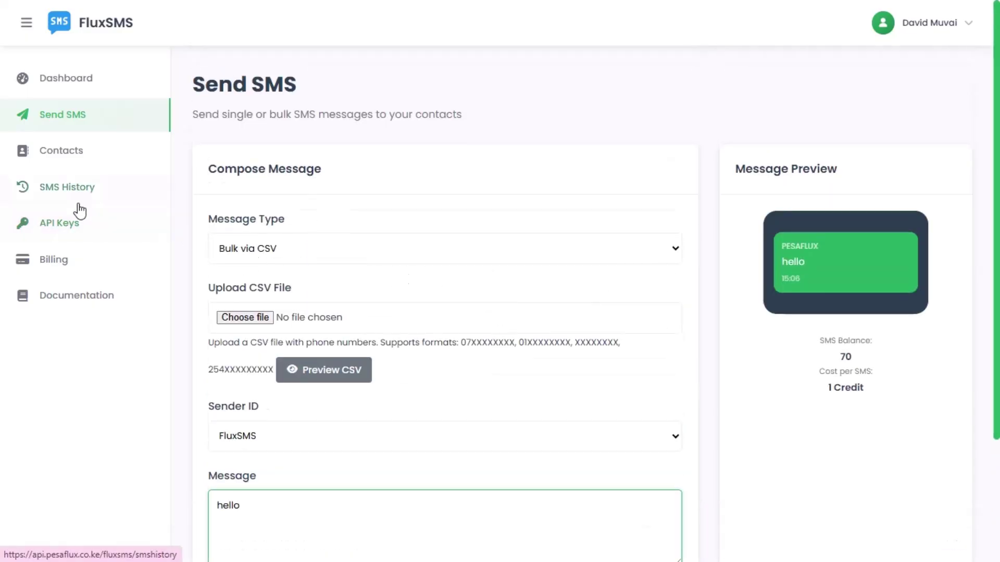
Open the API Documentation from the sidebar and scroll through it.
left_click(81, 307)
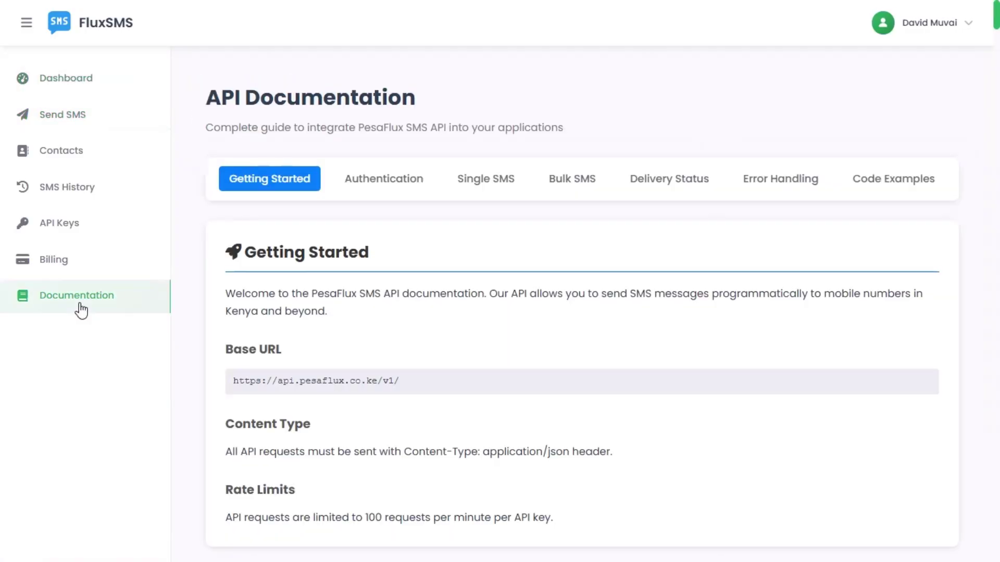
scroll(518, 227, "down", 12)
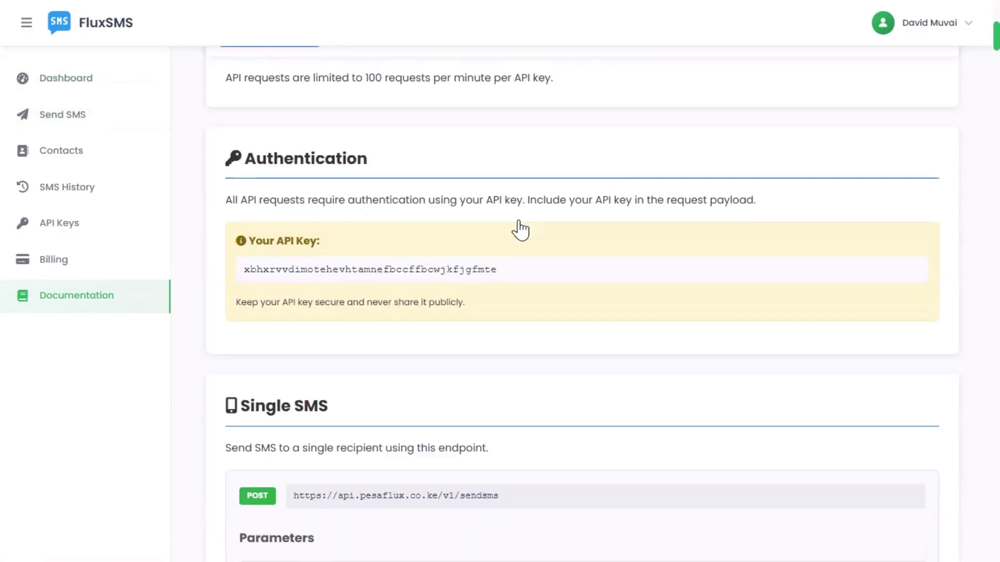
scroll(520, 229, "down", 10)
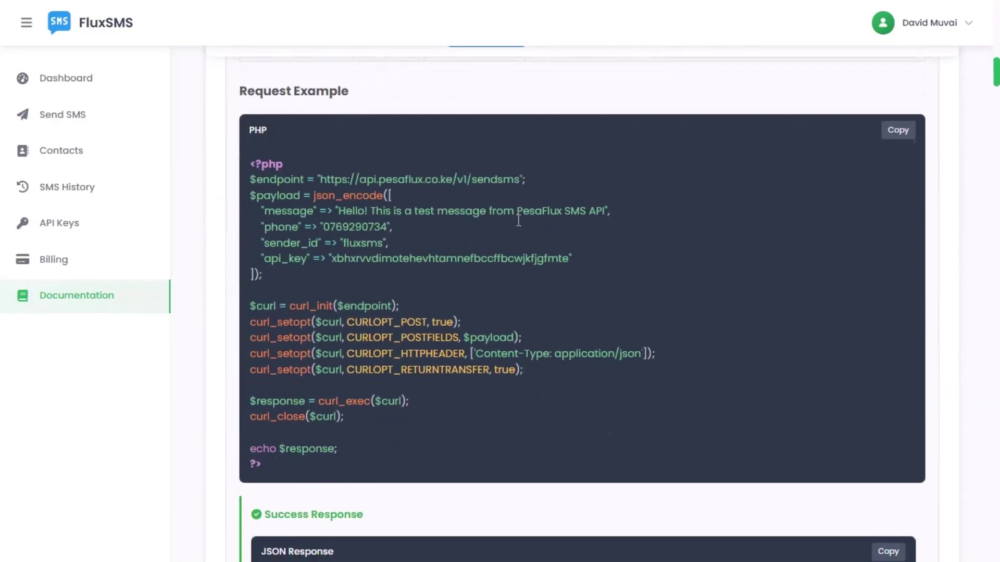
scroll(516, 232, "down", 5)
scroll(509, 232, "up", 15)
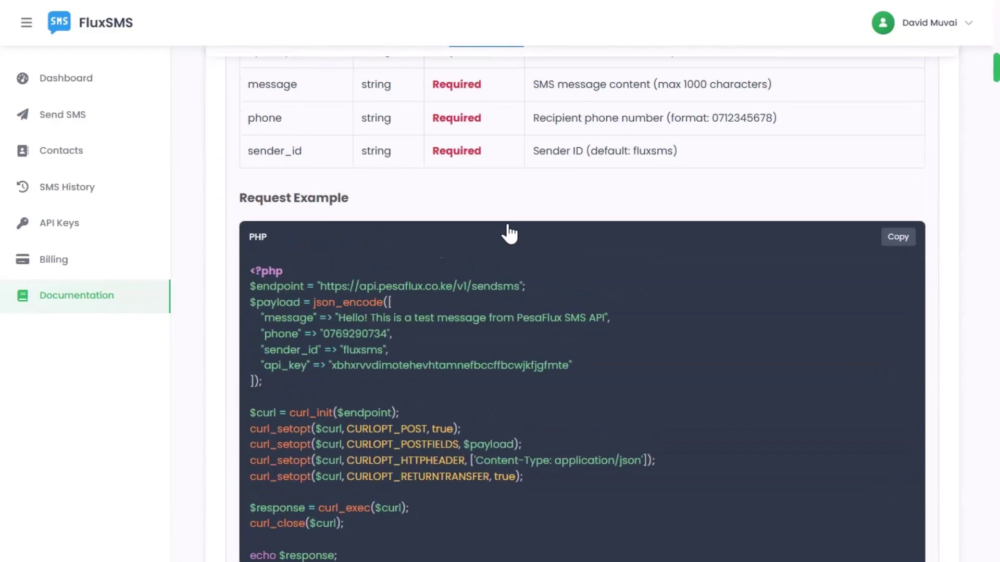
scroll(398, 163, "up", 10)
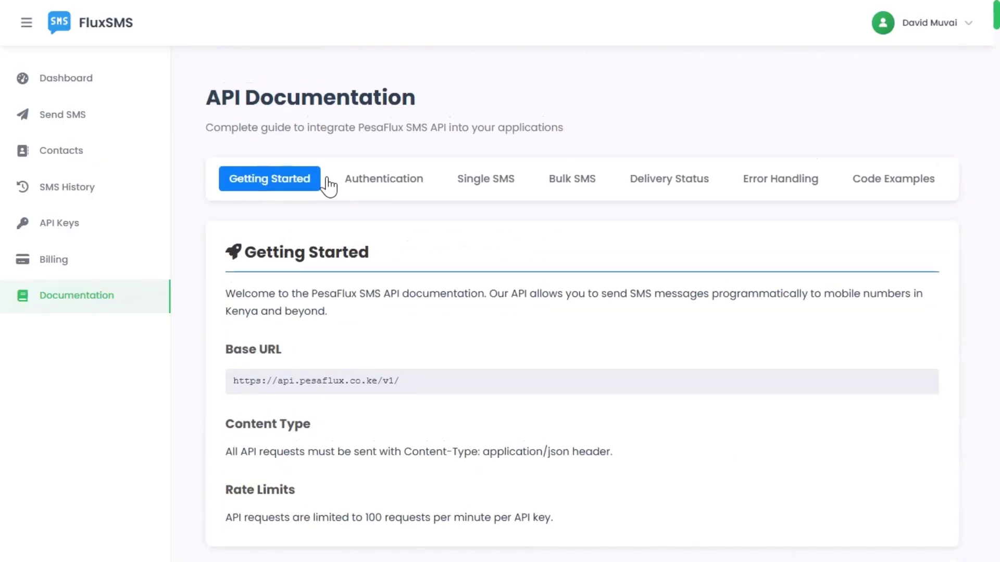
View the Authentication and Single SMS sections, then scroll to the Bulk SMS PHP example and response.
left_click(351, 181)
scroll(484, 176, "up", 10)
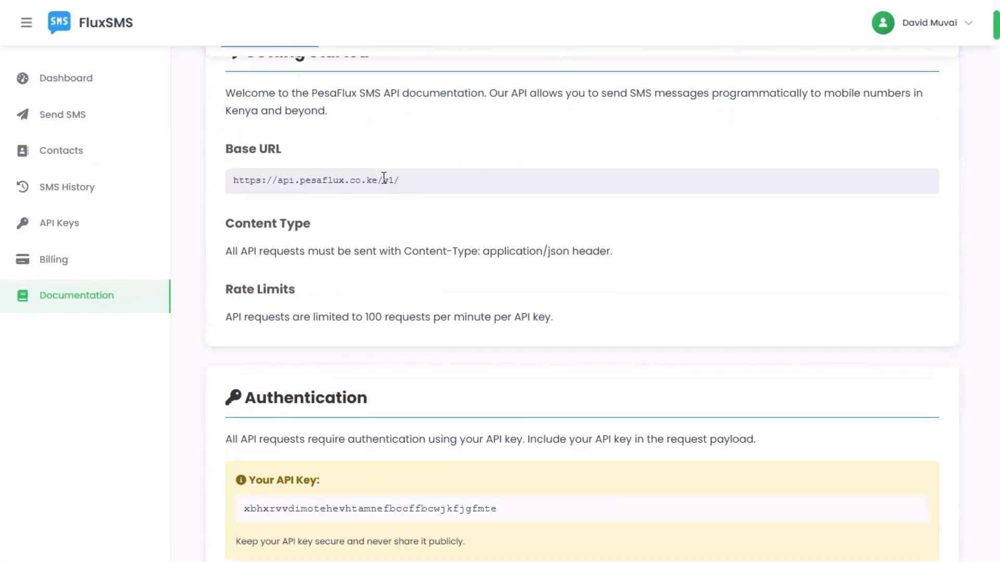
left_click(458, 186)
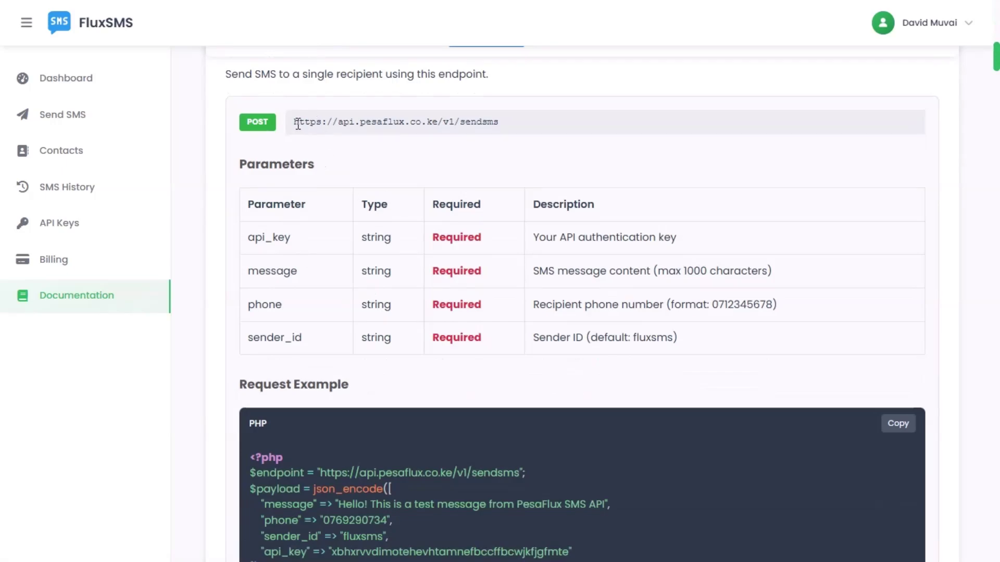
left_click_drag(298, 124, 513, 139)
scroll(514, 145, "down", 10)
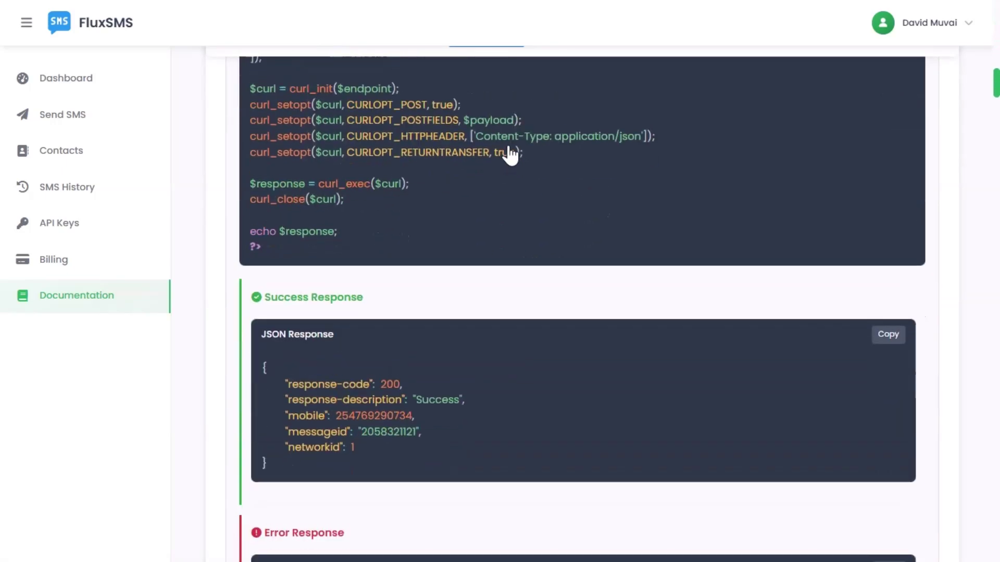
scroll(510, 156, "down", 15)
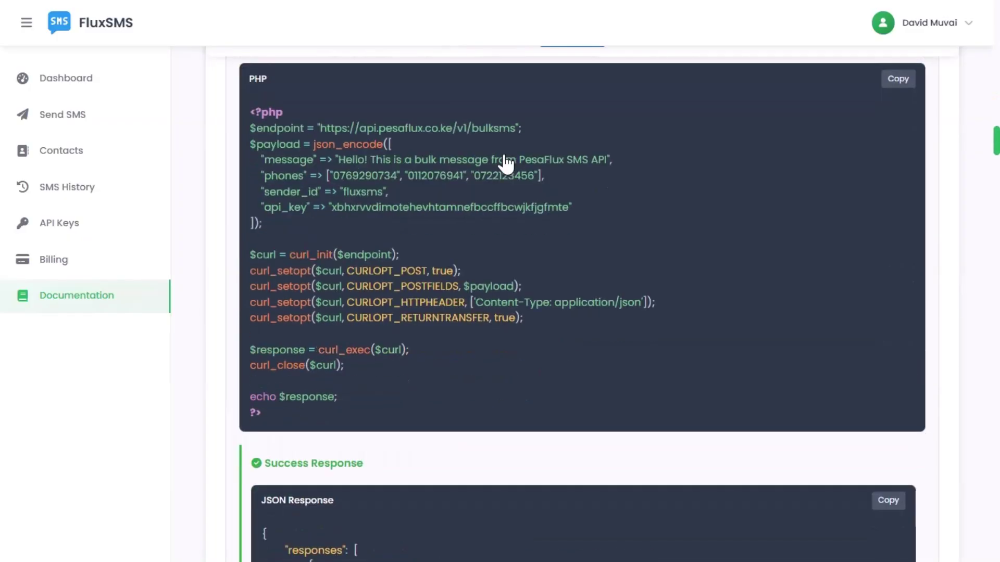
scroll(505, 164, "down", 3)
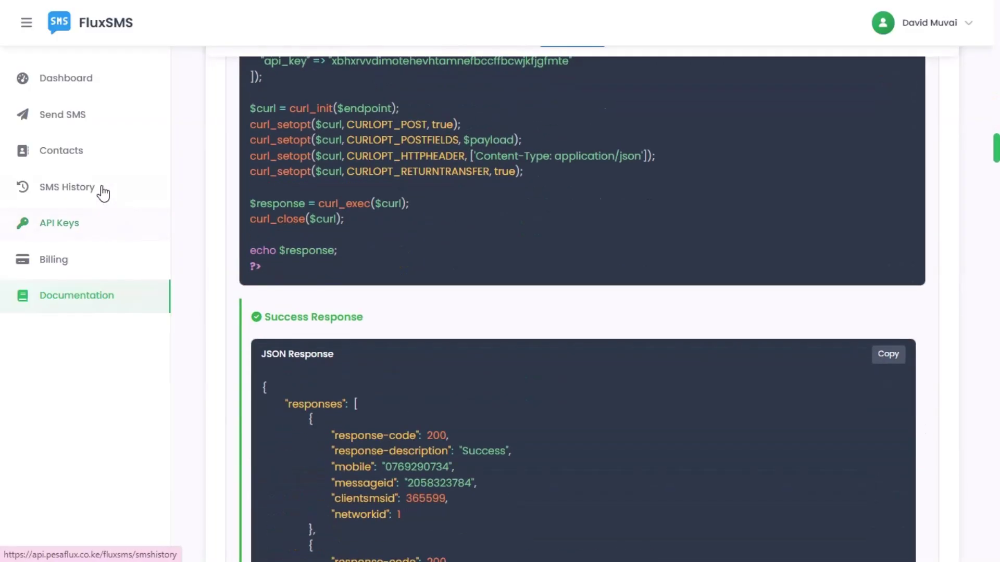
Close the contacts.csv Save As window unsaved and review the 22 contacts and three groups.
left_click(97, 163)
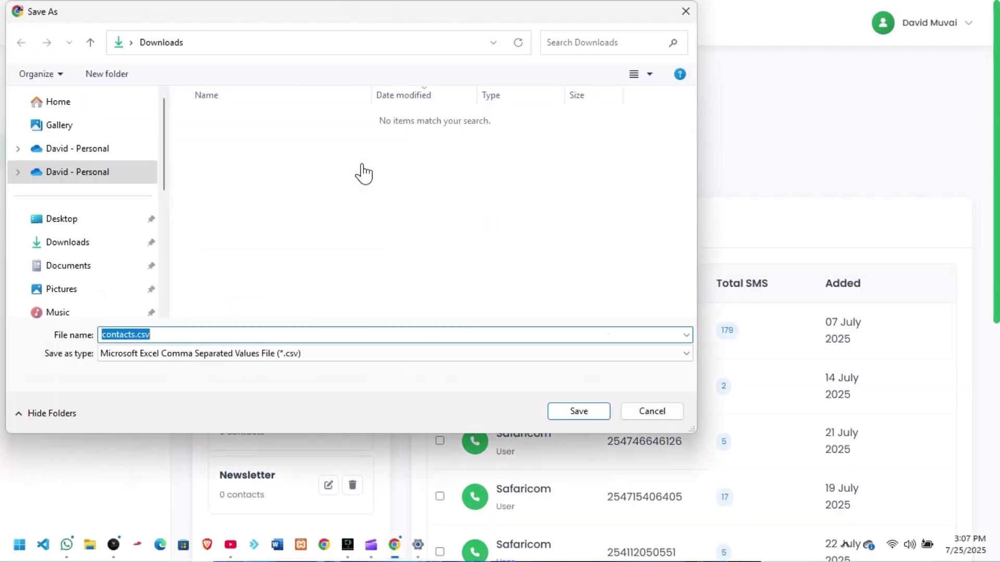
left_click(685, 11)
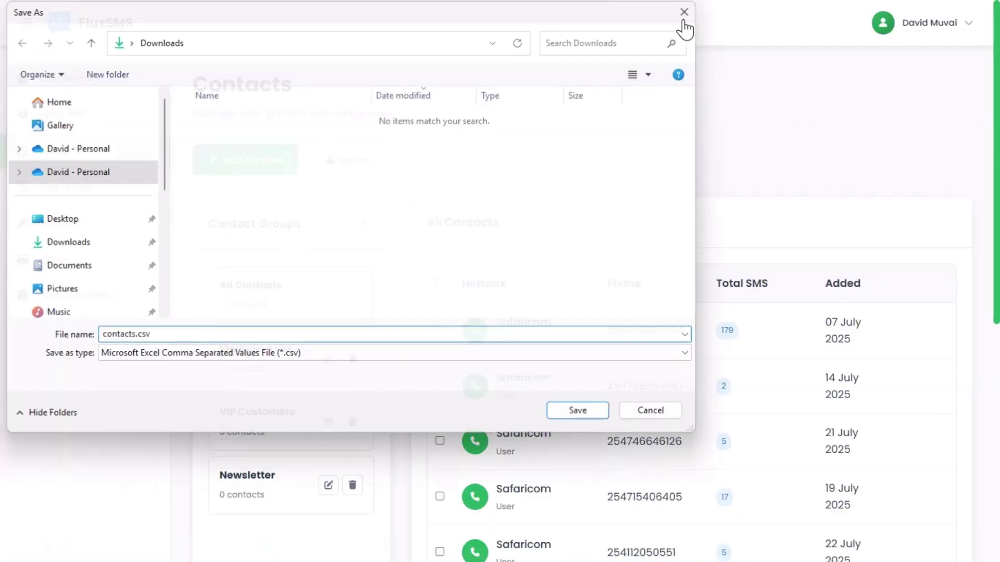
scroll(485, 203, "down", 5)
scroll(462, 225, "up", 5)
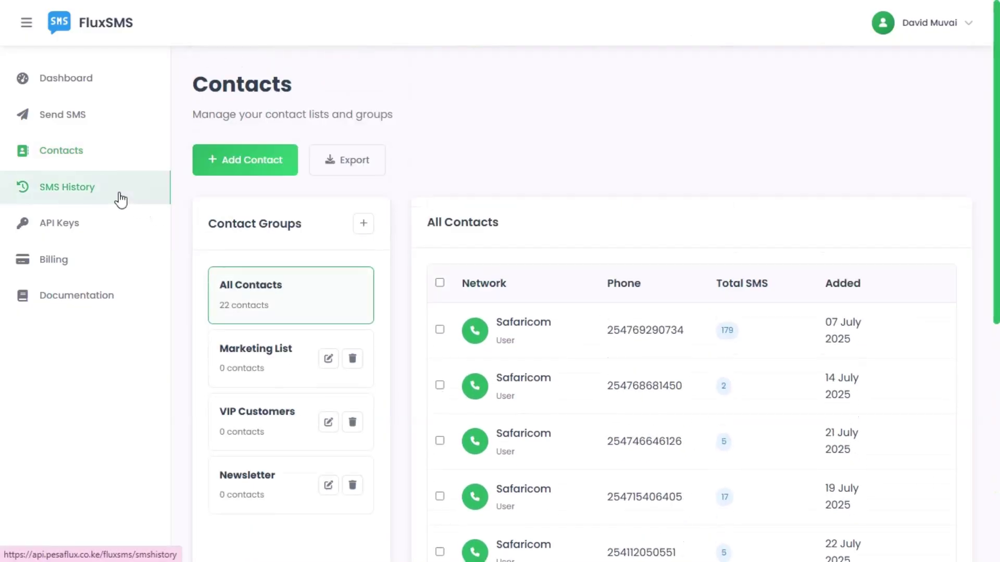
Review the SMS History page, selecting and then deselecting the first message row.
left_click(121, 199)
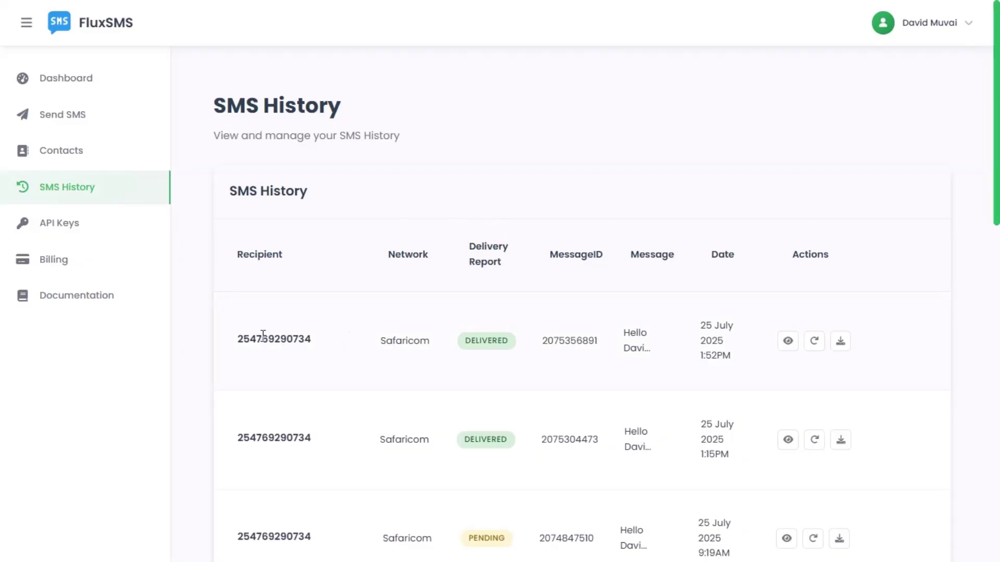
left_click_drag(247, 345, 843, 338)
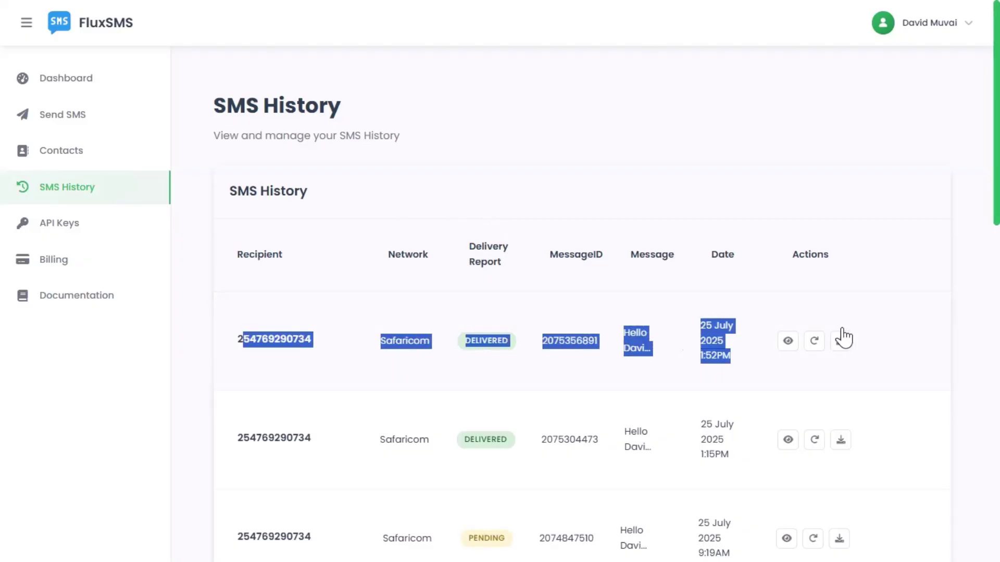
left_click(830, 302)
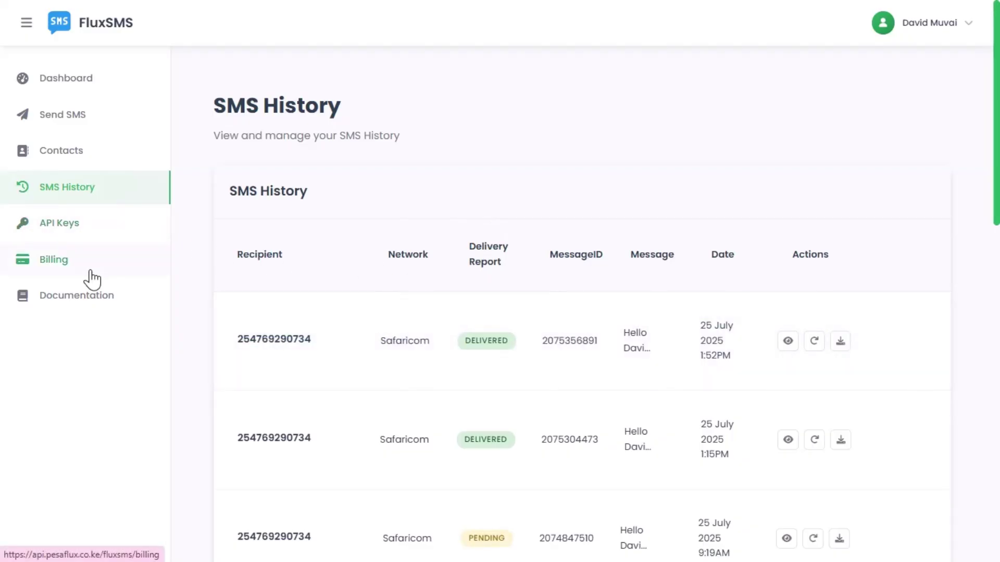
Review the Billing top-up history, then go back to the Dashboard Overview.
left_click(90, 278)
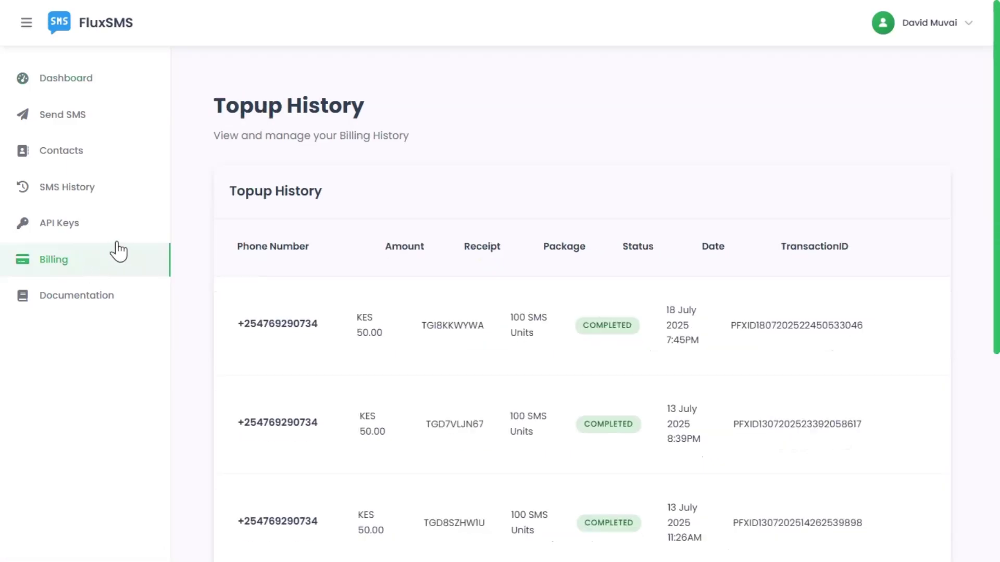
scroll(557, 281, "down", 5)
scroll(562, 282, "up", 5)
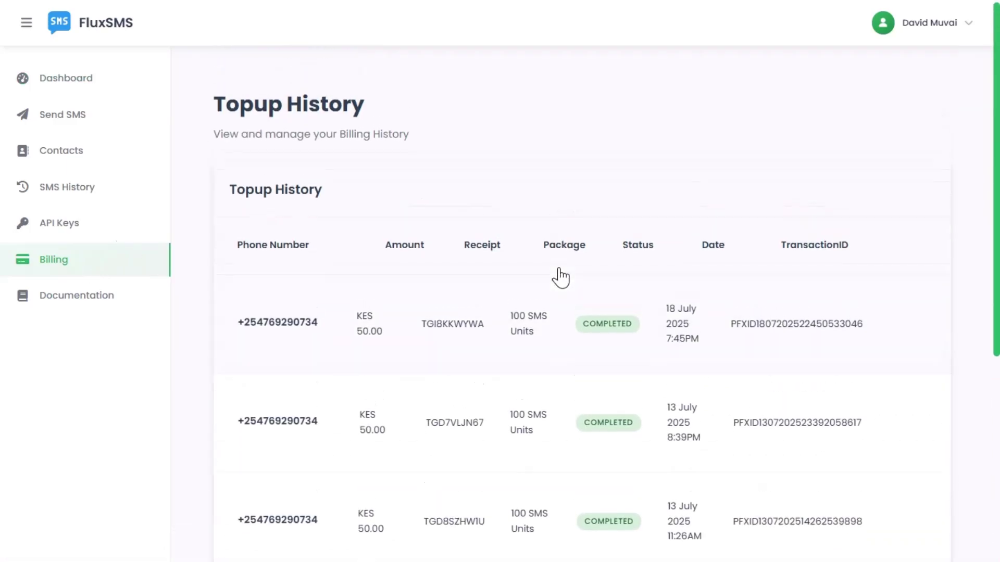
left_click(84, 85)
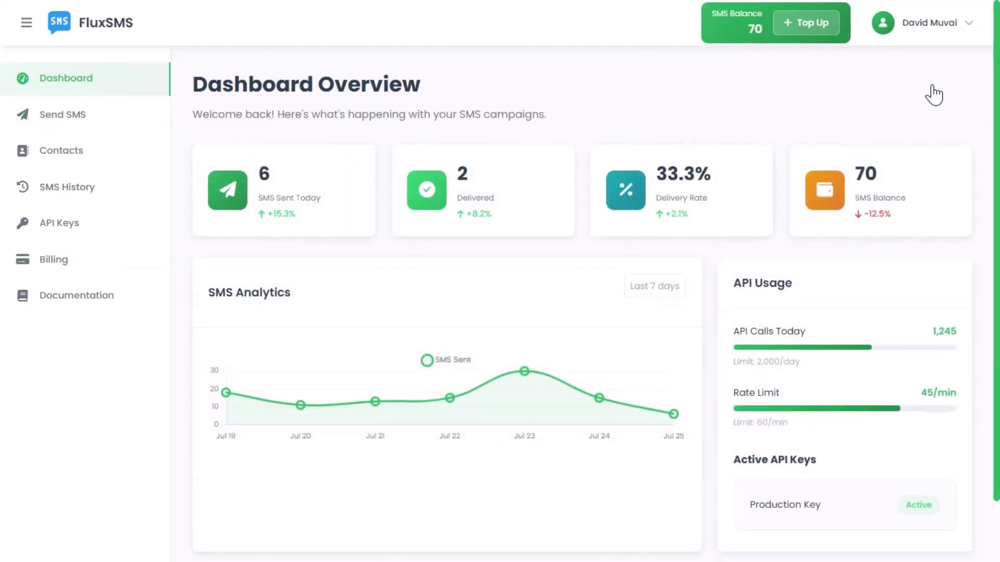
Log out from the user dropdown and scroll down the public landing page.
left_click(962, 30)
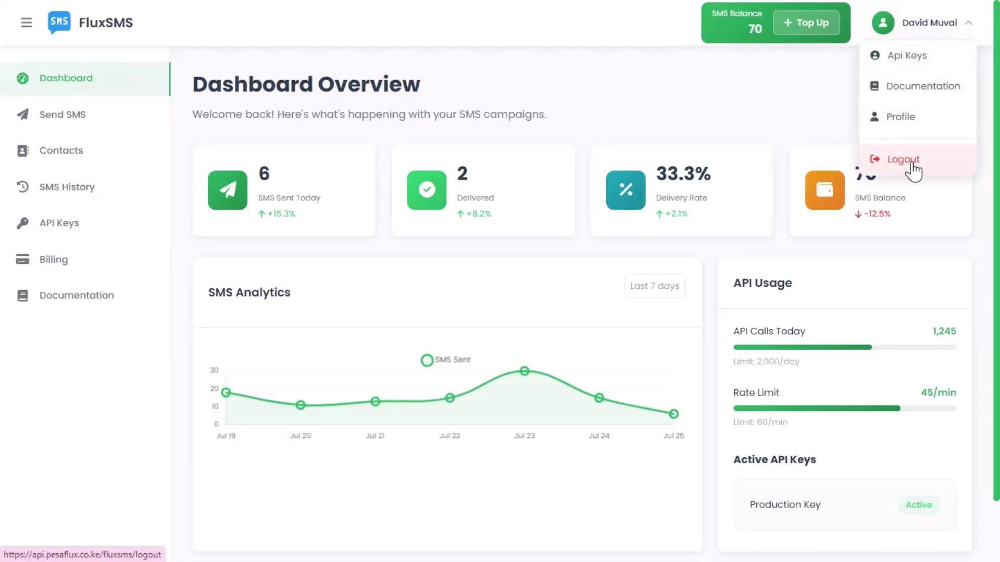
left_click(912, 163)
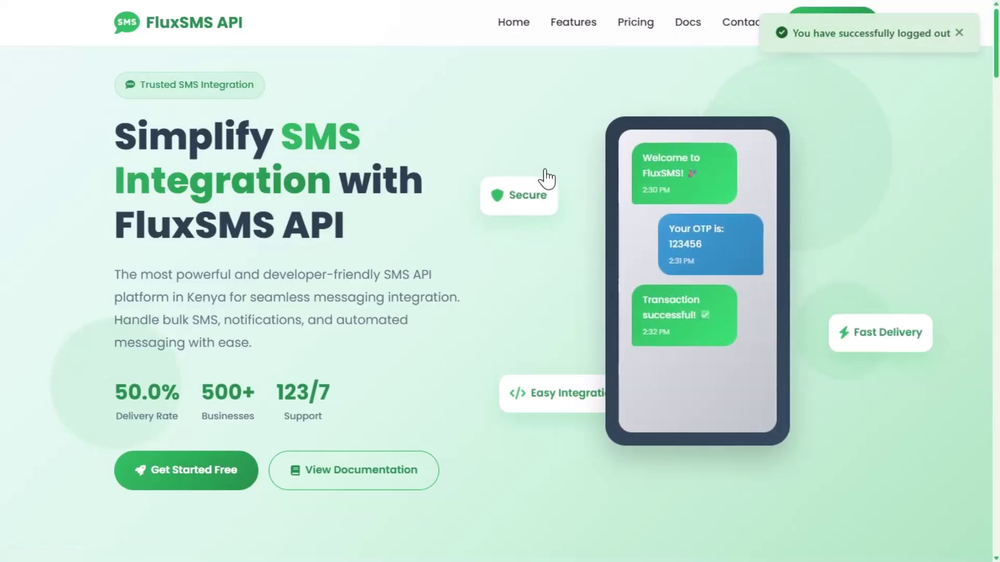
scroll(476, 171, "down", 5)
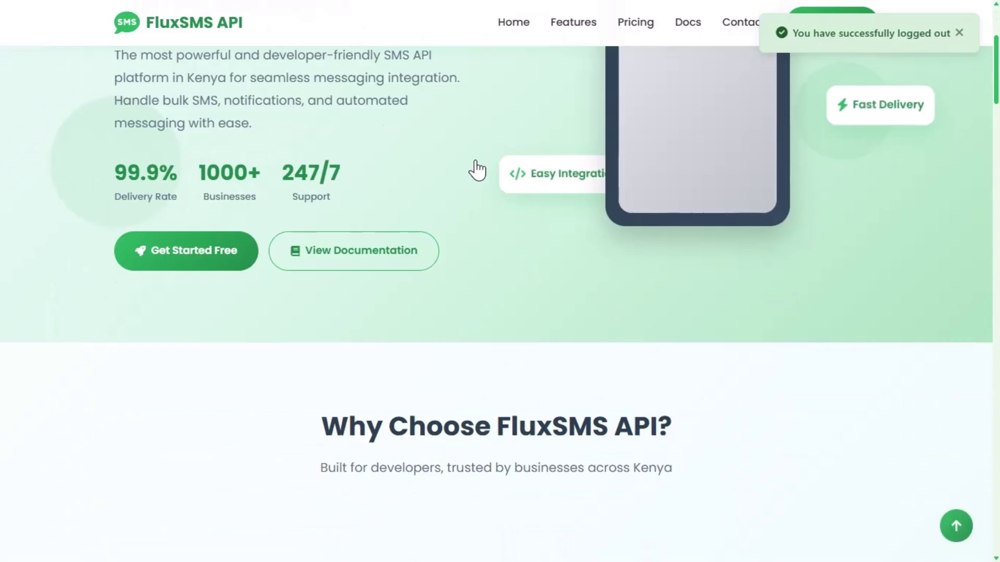
scroll(478, 173, "down", 2)
scroll(568, 170, "down", 8)
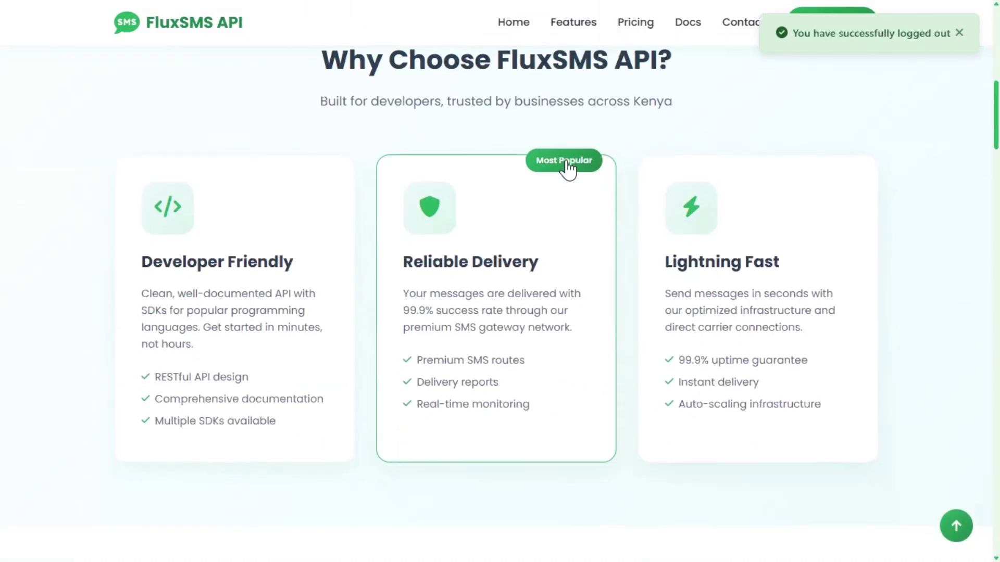
scroll(571, 167, "down", 10)
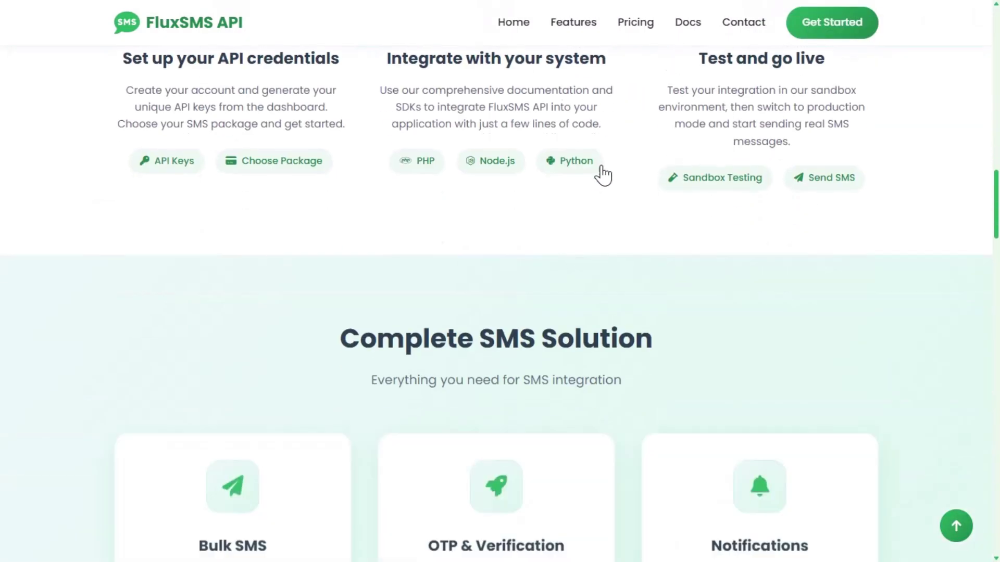
Jump to the Contact section, ending at 'Ready to Transform Your Messaging System?'.
left_click(738, 24)
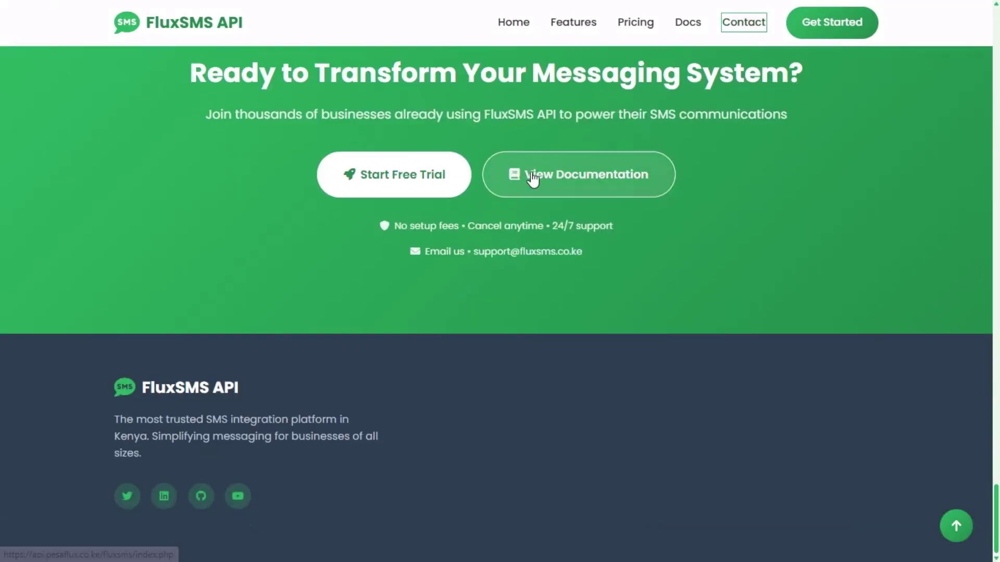
scroll(493, 203, "up", 3)
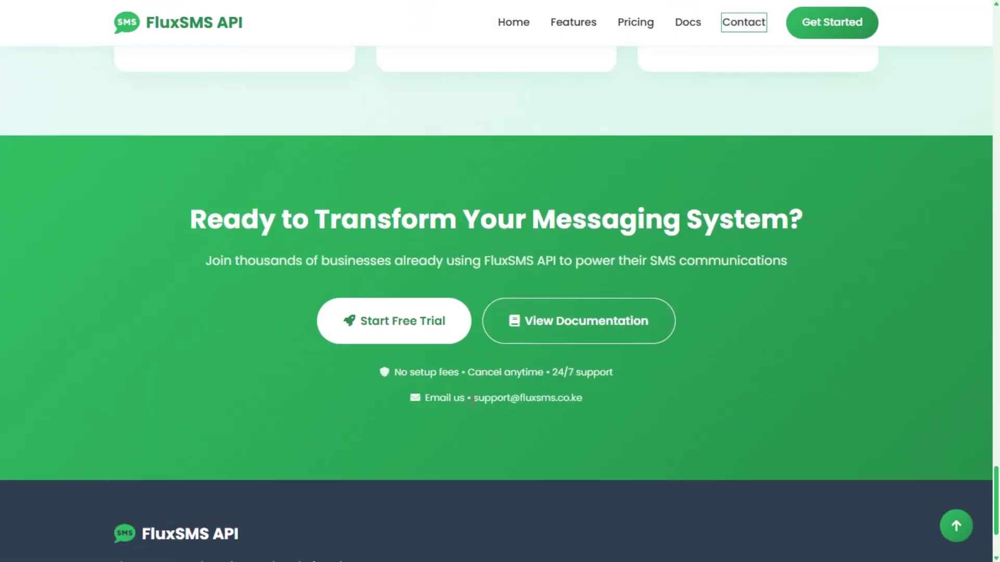
left_click(477, 401)
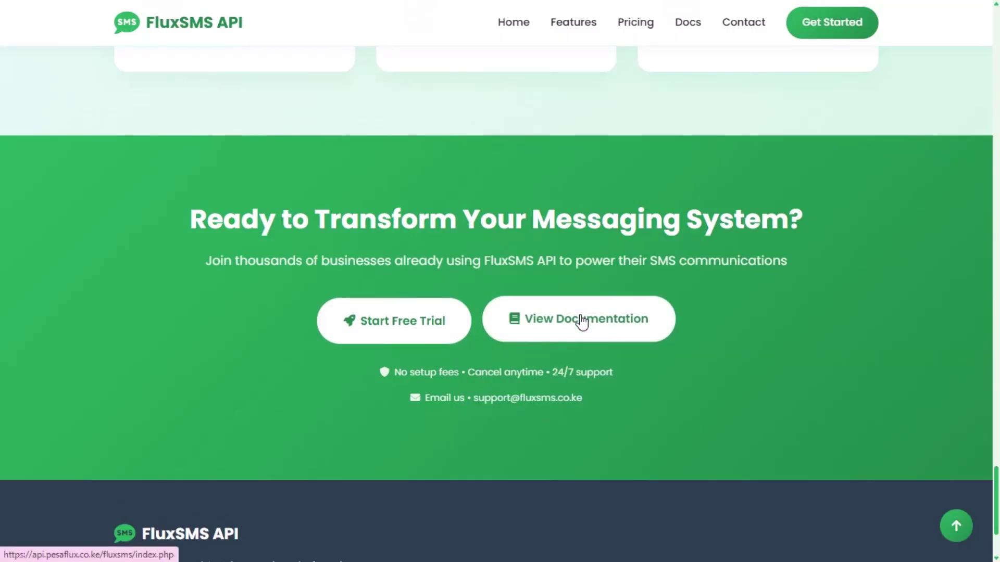
Scroll the signed-out landing page back up to the top.
scroll(581, 321, "up", 7)
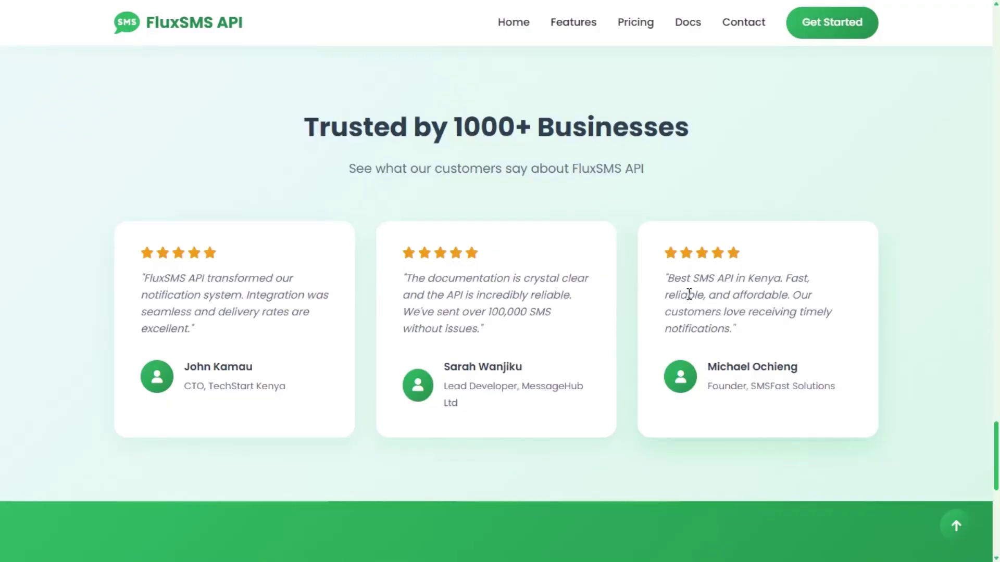
scroll(689, 295, "up", 15)
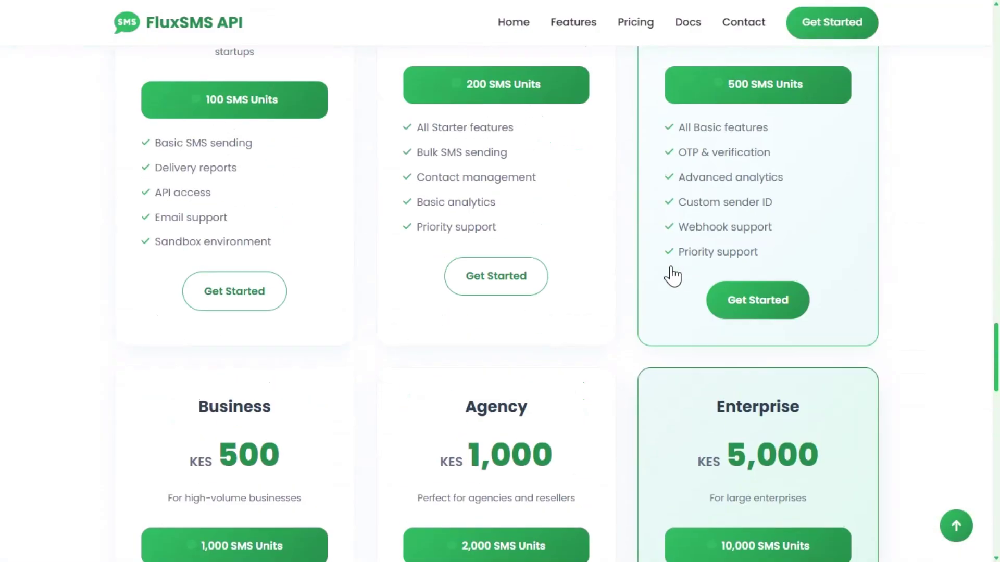
scroll(672, 276, "up", 10)
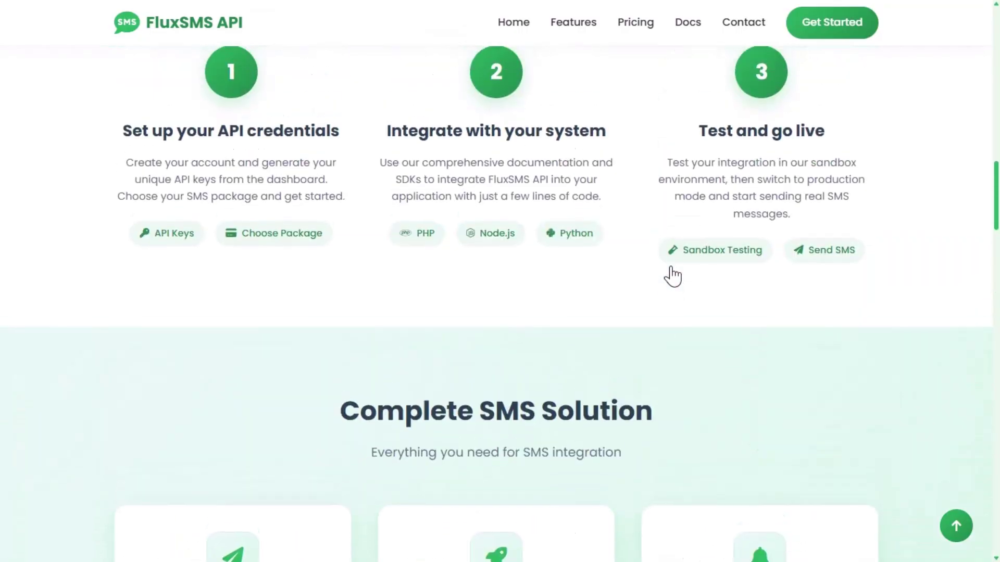
scroll(673, 276, "up", 20)
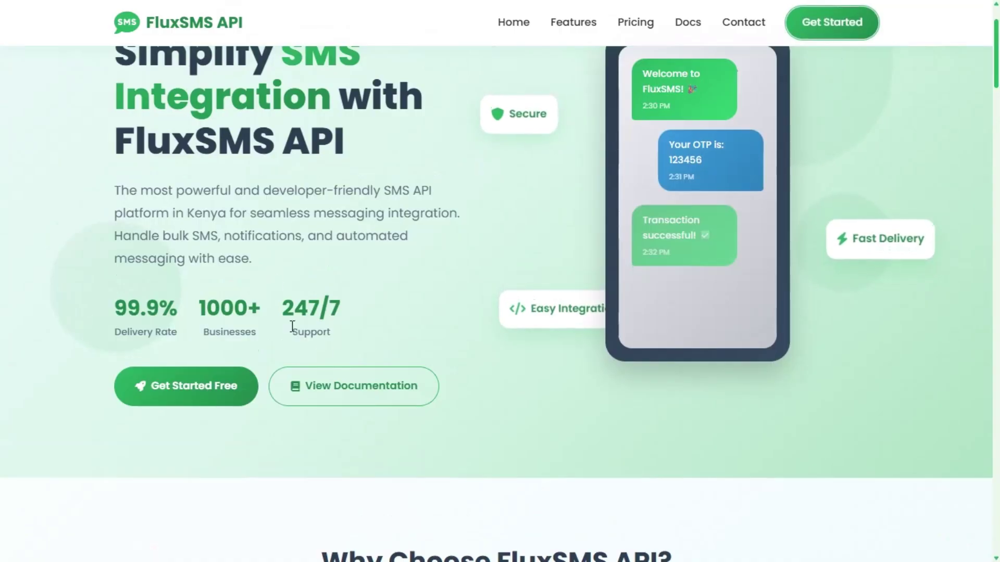
Bring up the Welcome Back sign-in page with email and password already filled in.
left_click(347, 399)
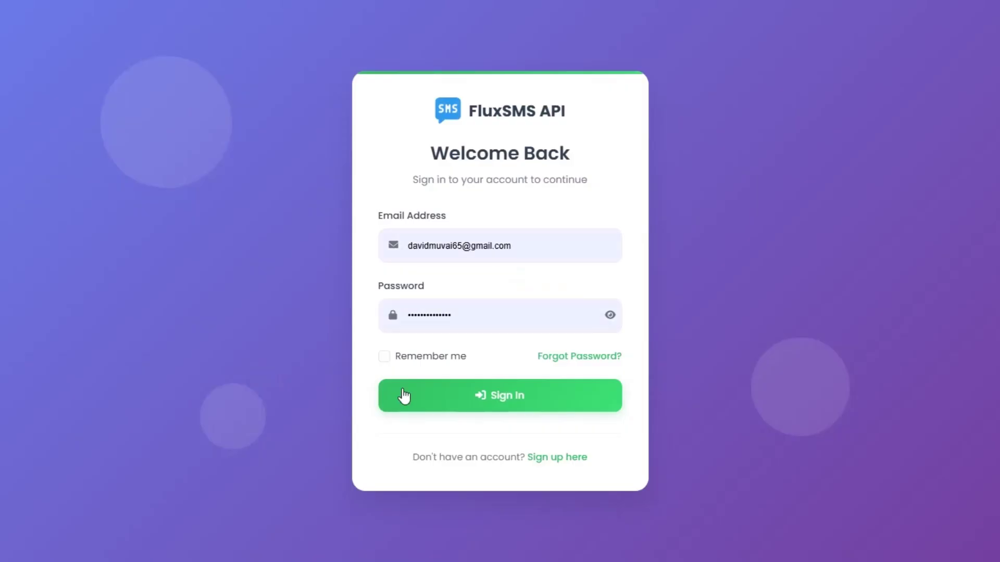